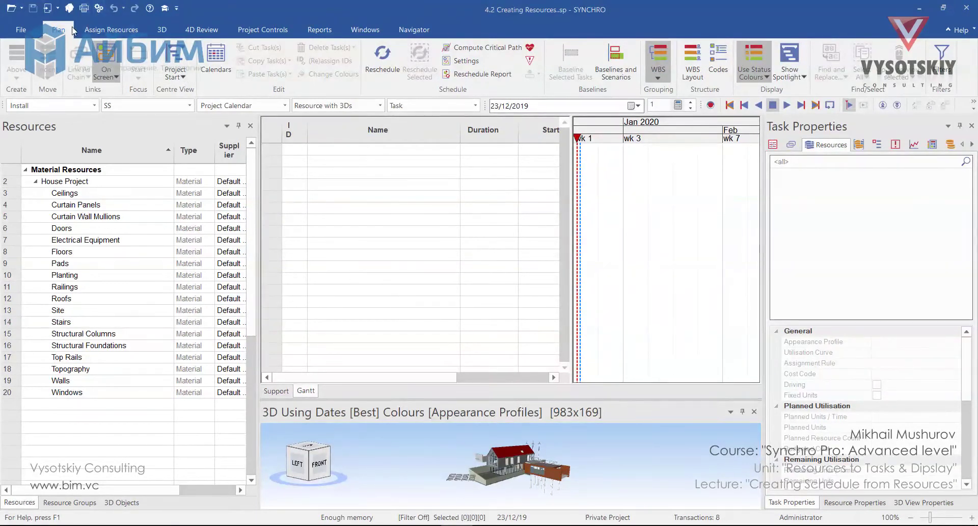
Draw a New Task bar starting 24/12/2019 and add a one-day task named 'Test'.
{"action": "left_click", "coordinate": [617, 152]}
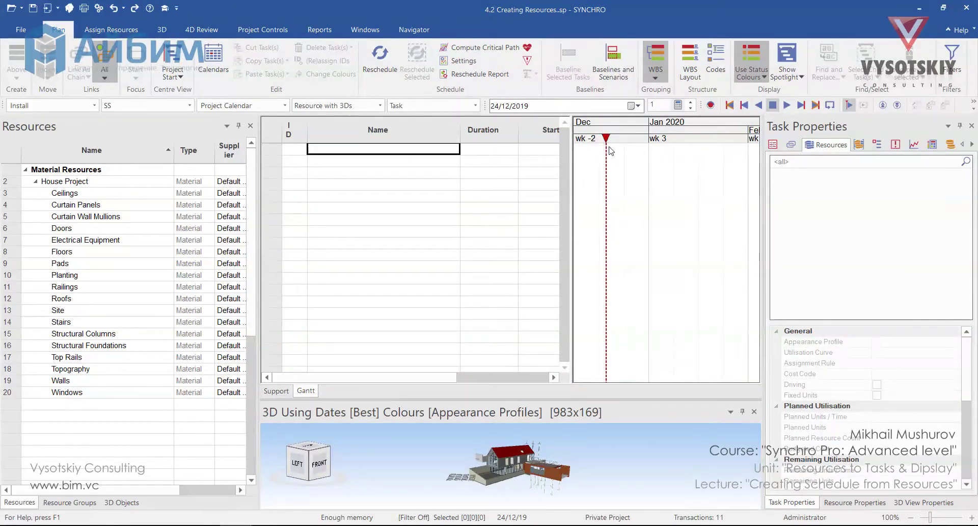
{"action": "mouse_move", "coordinate": [609, 148]}
{"action": "left_mouse_down"}
{"action": "mouse_move", "coordinate": [719, 148]}
{"action": "mouse_move", "coordinate": [708, 148]}
{"action": "left_mouse_up"}
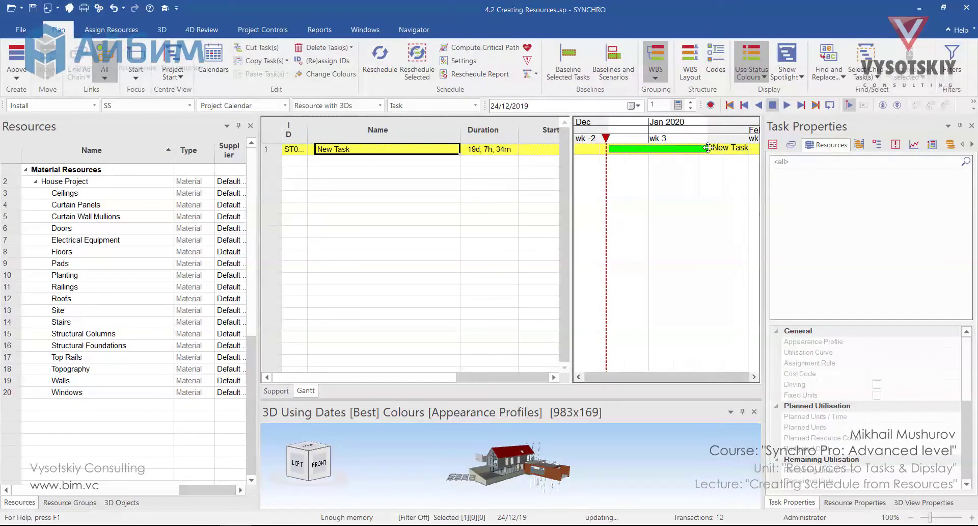
{"action": "left_click", "coordinate": [414, 162]}
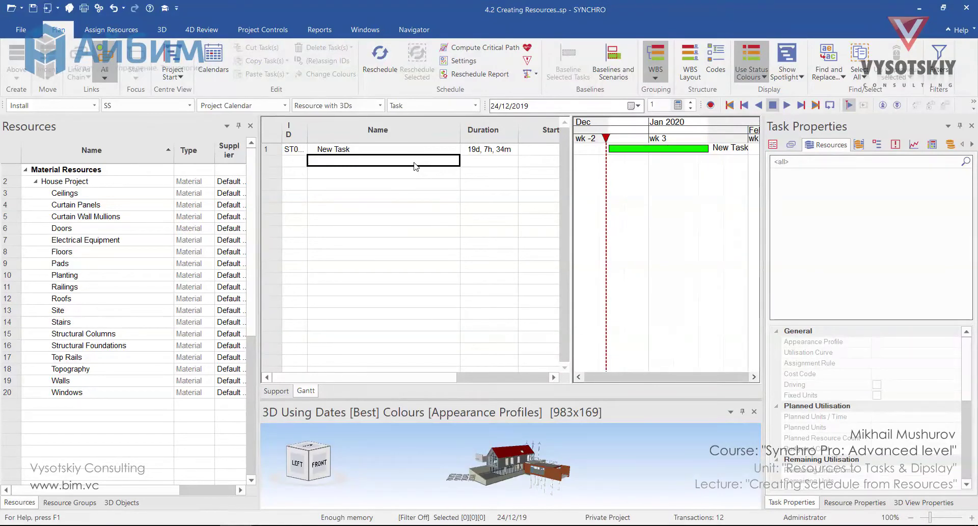
{"action": "type", "text": "Test"}
{"action": "key", "text": "Return"}
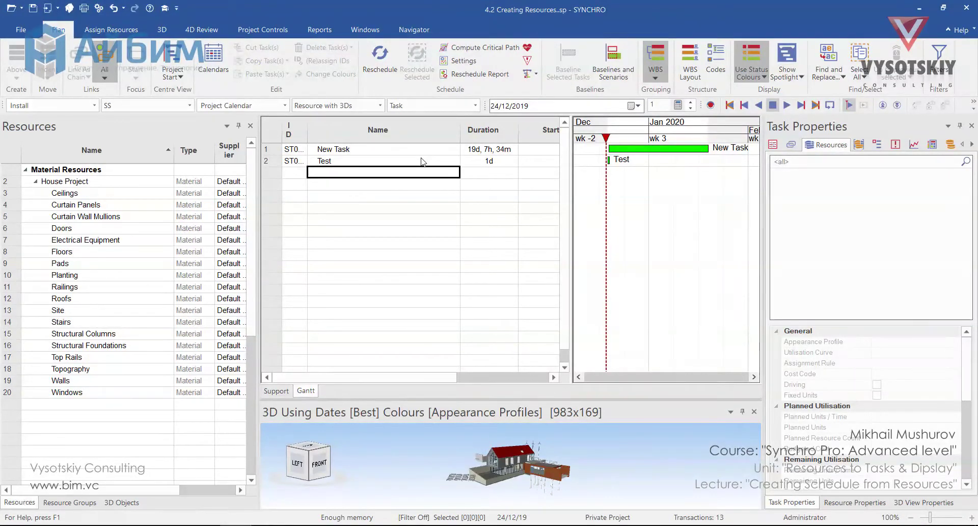
{"action": "left_click", "coordinate": [368, 161]}
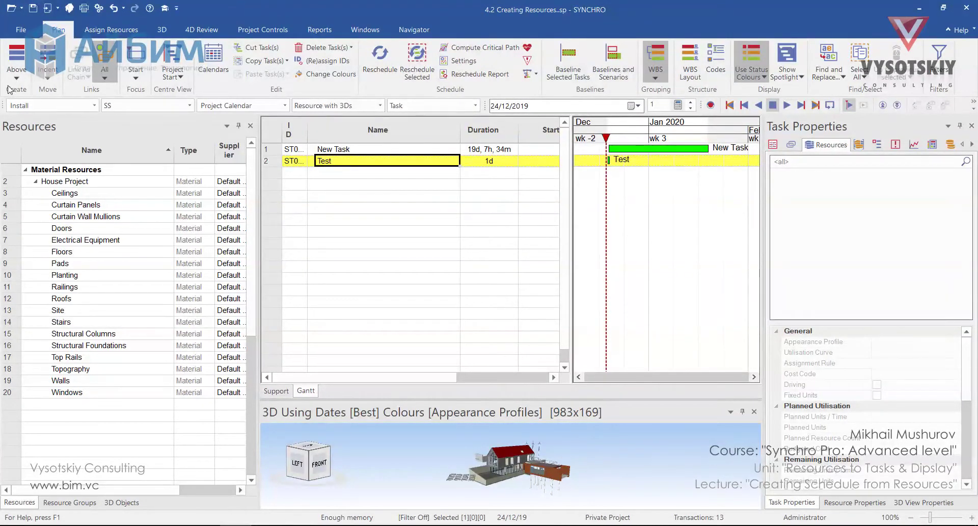
Insert a new task below Test and indent it, then nest Test under the first New Task.
{"action": "left_click", "coordinate": [16, 79]}
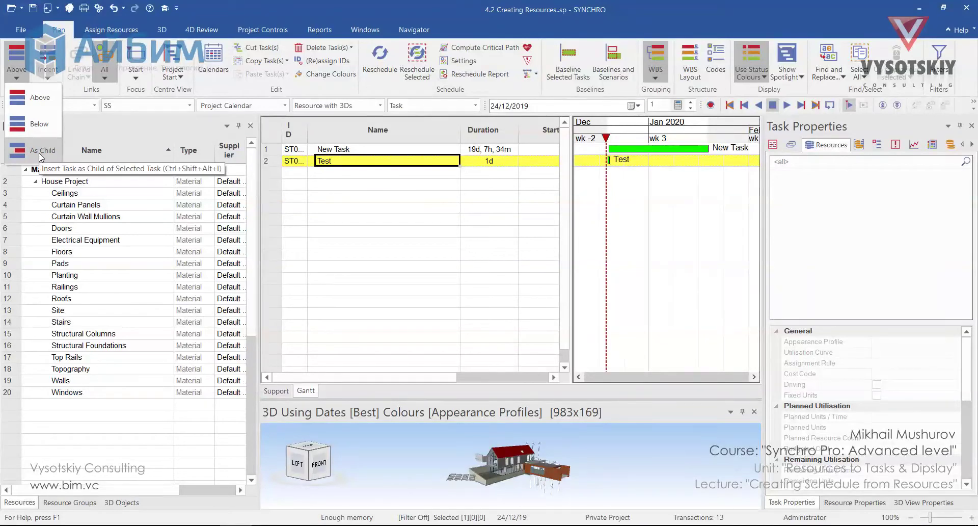
{"action": "left_click", "coordinate": [30, 125]}
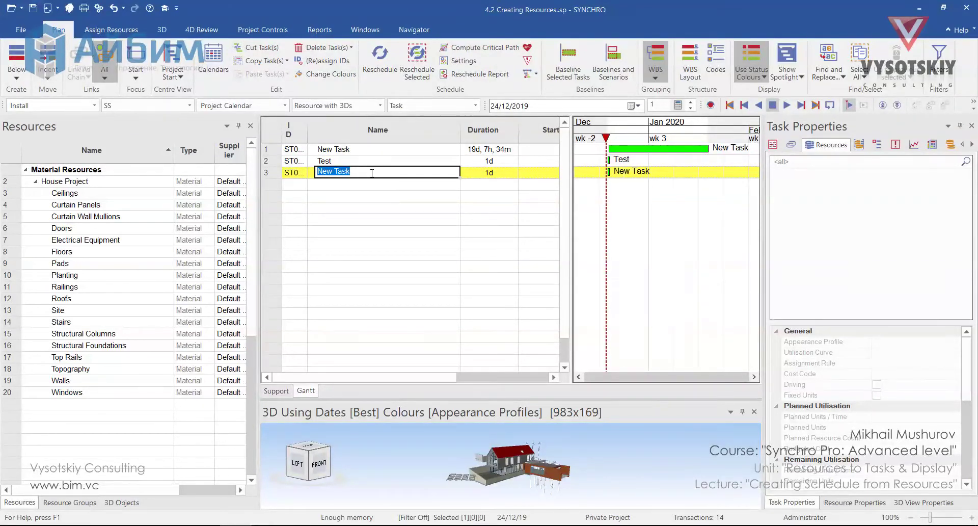
{"action": "left_click", "coordinate": [49, 78]}
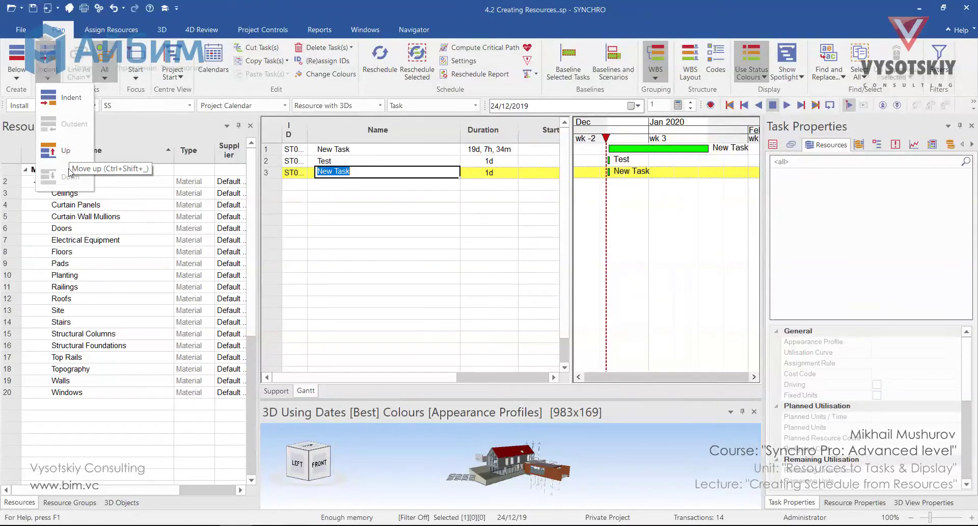
{"action": "left_click", "coordinate": [68, 102]}
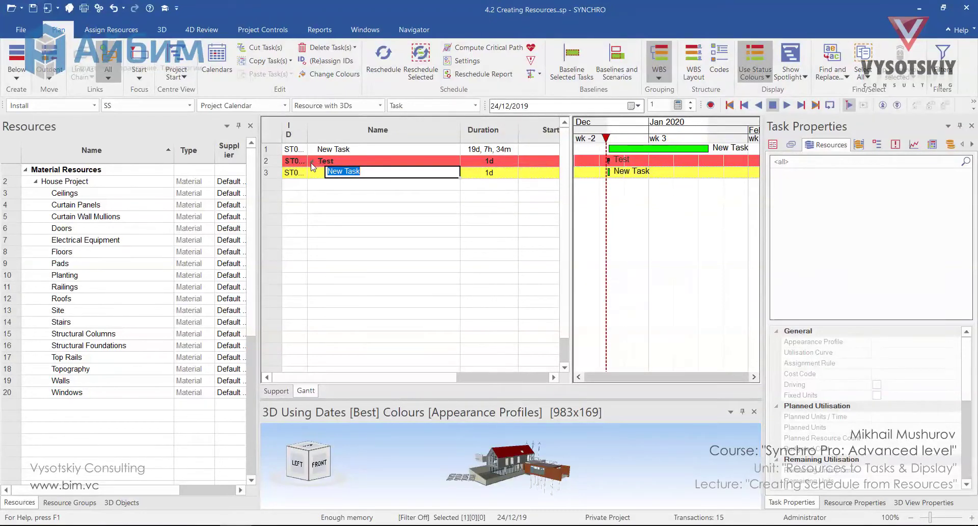
{"action": "left_click", "coordinate": [296, 161]}
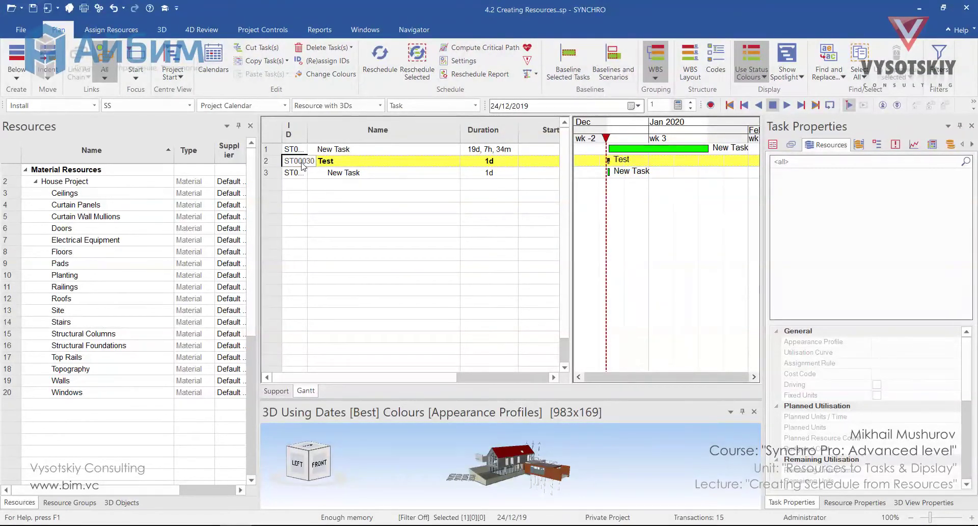
{"action": "left_click_drag", "start_coordinate": [292, 164], "coordinate": [345, 150]}
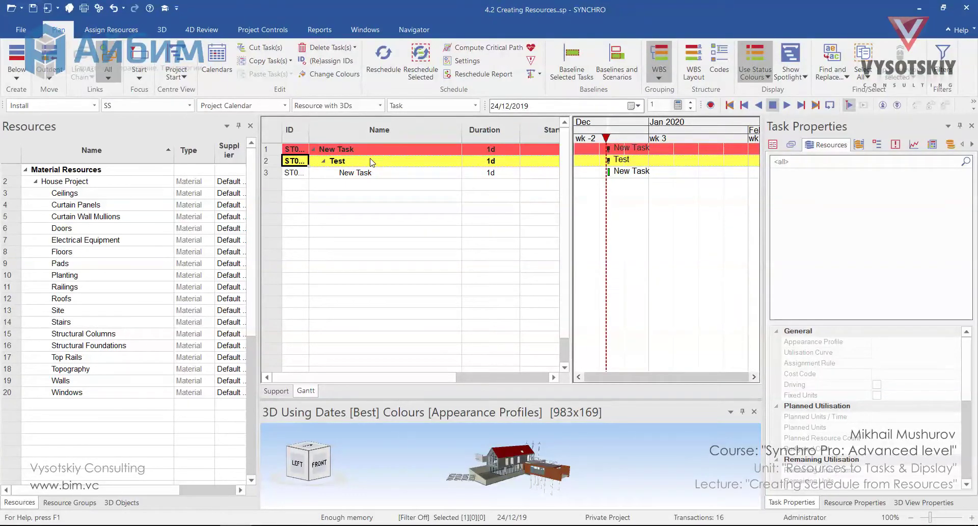
Copy the nested New Task and paste it as a top-level task, ID ST00060.
{"action": "left_click", "coordinate": [363, 219]}
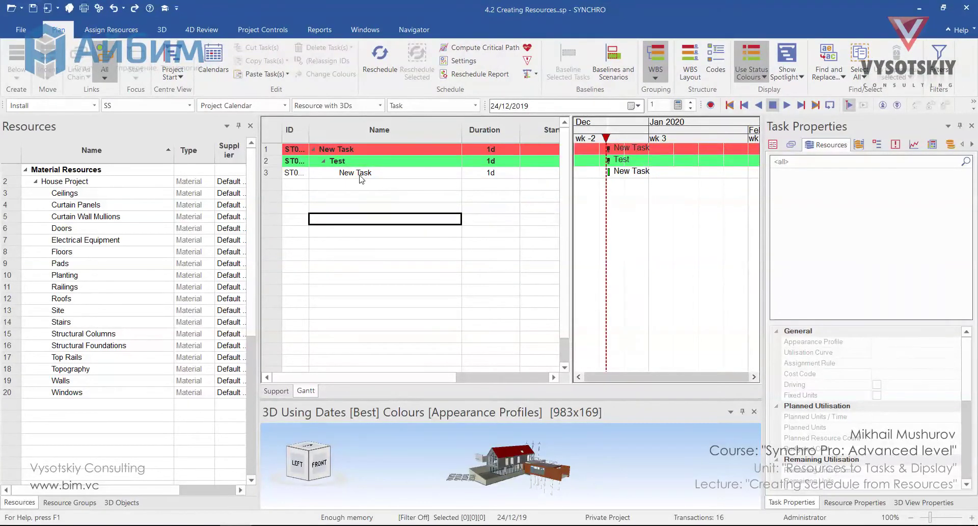
{"action": "left_click", "coordinate": [361, 176]}
{"action": "left_click", "coordinate": [292, 62]}
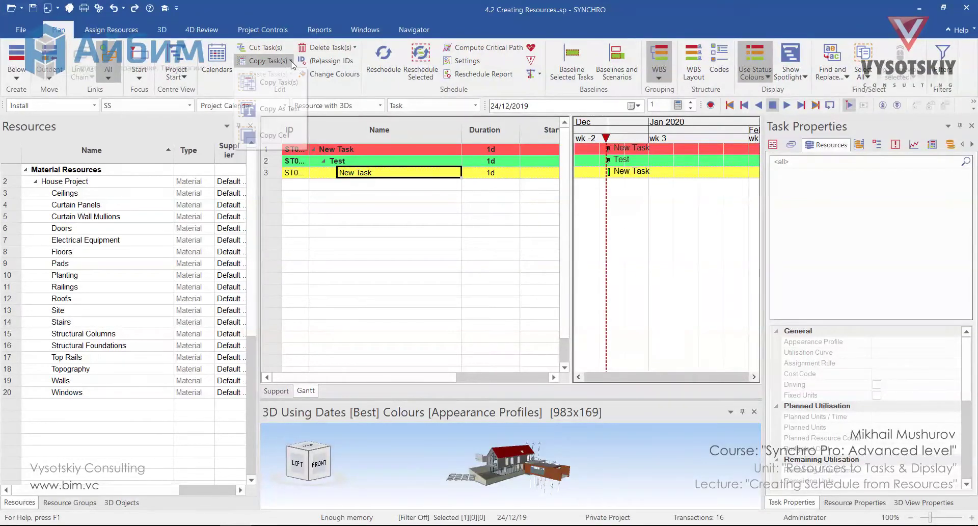
{"action": "left_click", "coordinate": [285, 94]}
{"action": "left_click", "coordinate": [350, 193]}
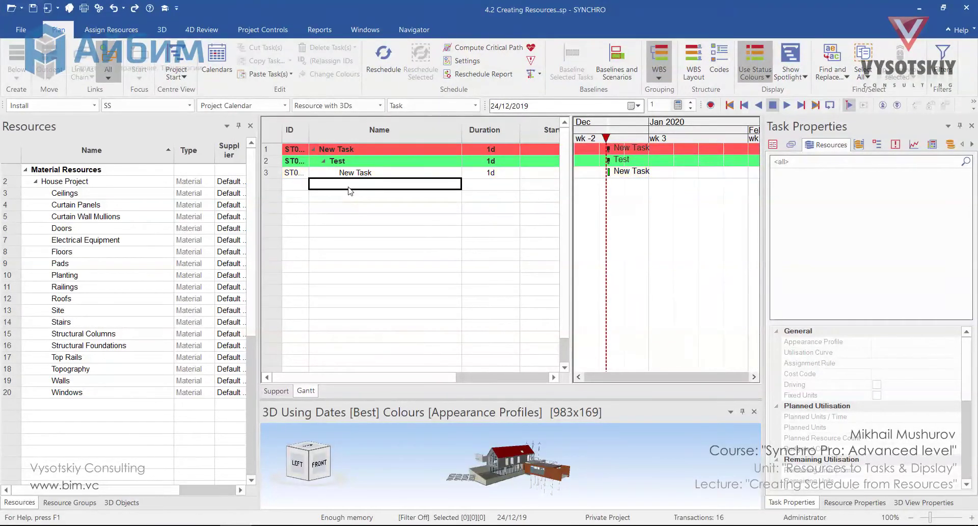
{"action": "left_click", "coordinate": [262, 76]}
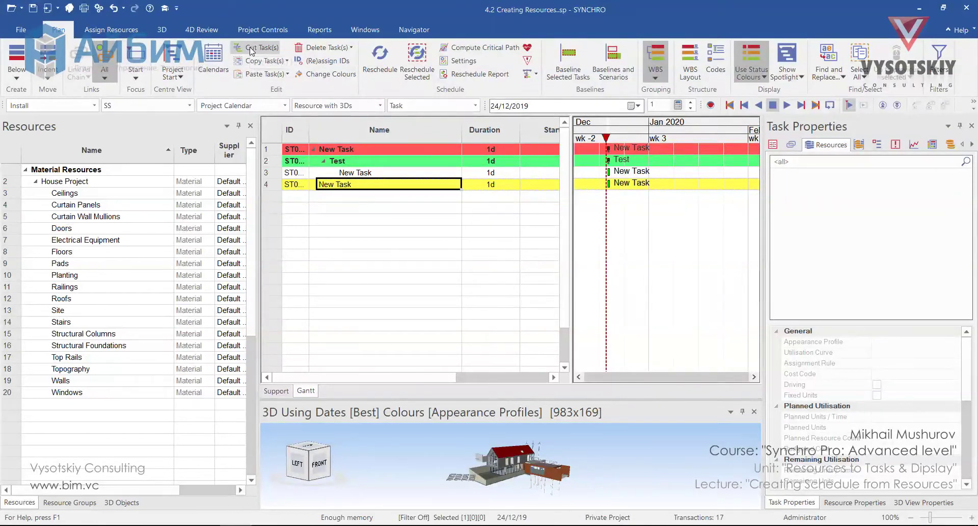
Try cut and paste on the nested task, undo it, and widen the ID column.
{"action": "left_click", "coordinate": [362, 172]}
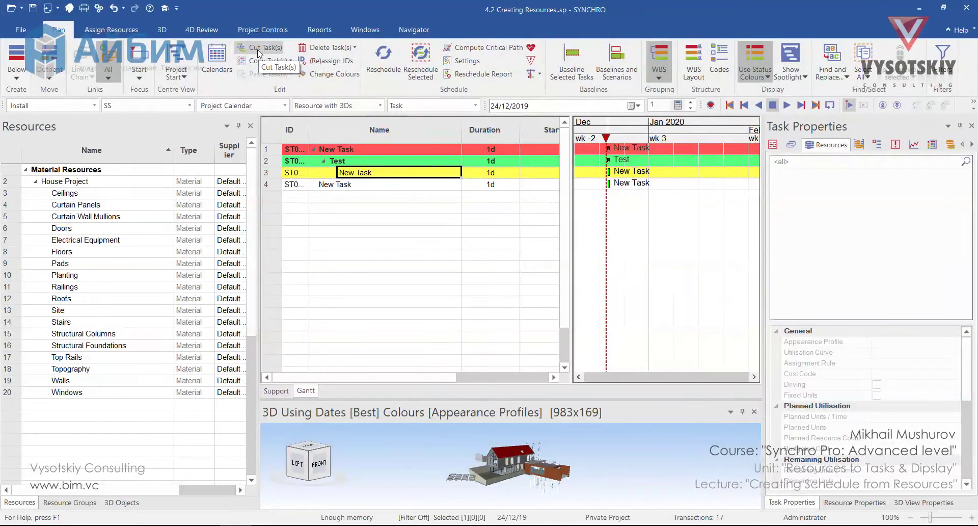
{"action": "key", "text": "ctrl+x"}
{"action": "left_click", "coordinate": [371, 186]}
{"action": "key", "text": "ctrl+v"}
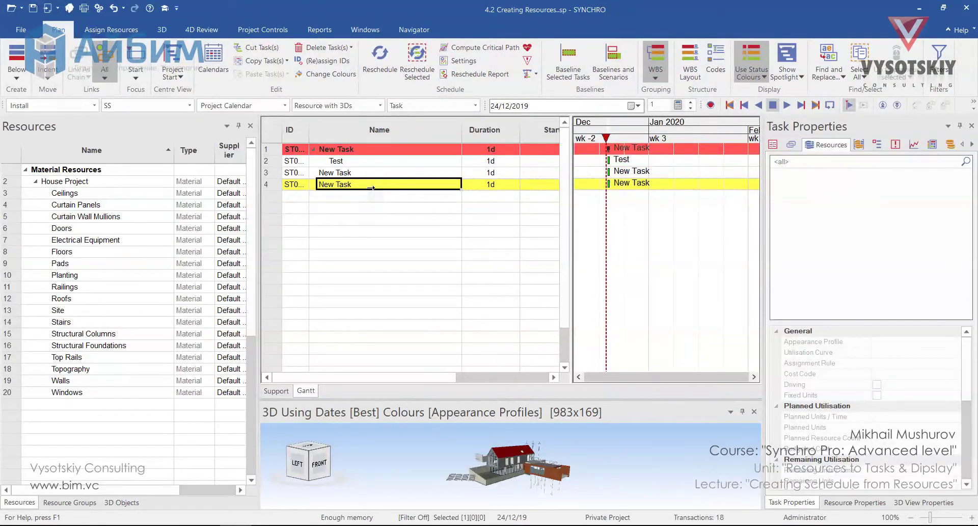
{"action": "key", "text": "ctrl+z"}
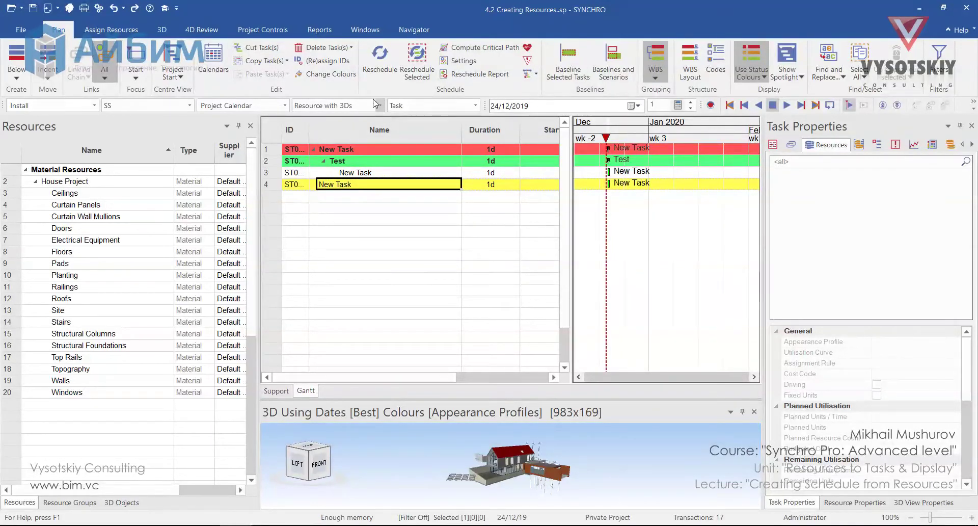
{"action": "left_click_drag", "start_coordinate": [315, 129], "coordinate": [348, 182]}
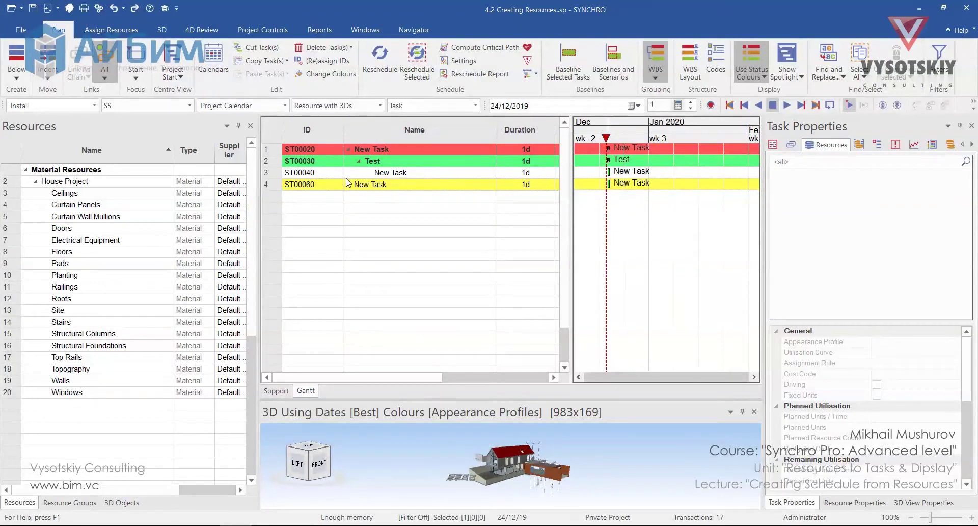
Regenerate all four task IDs with prefix TST and an increment of 5.
{"action": "left_click", "coordinate": [329, 149], "text": "shift"}
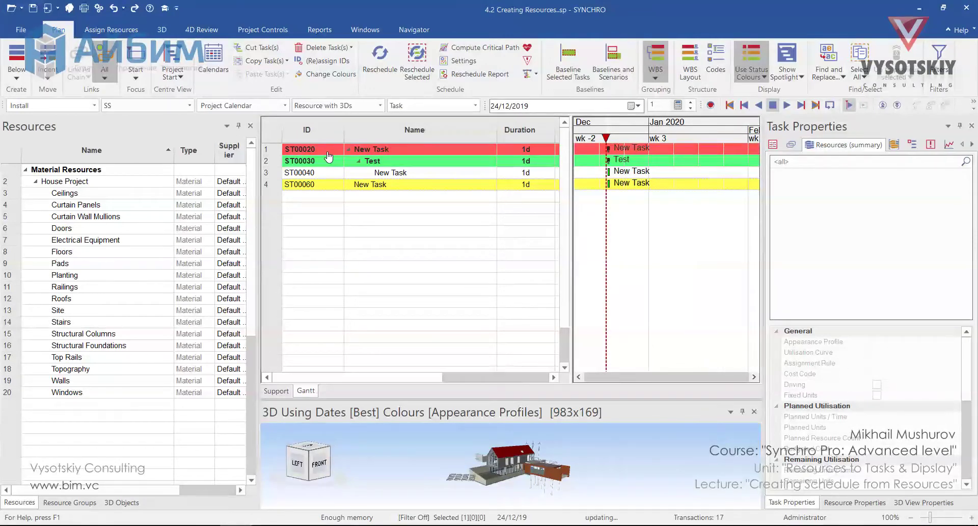
{"action": "left_click", "coordinate": [322, 65]}
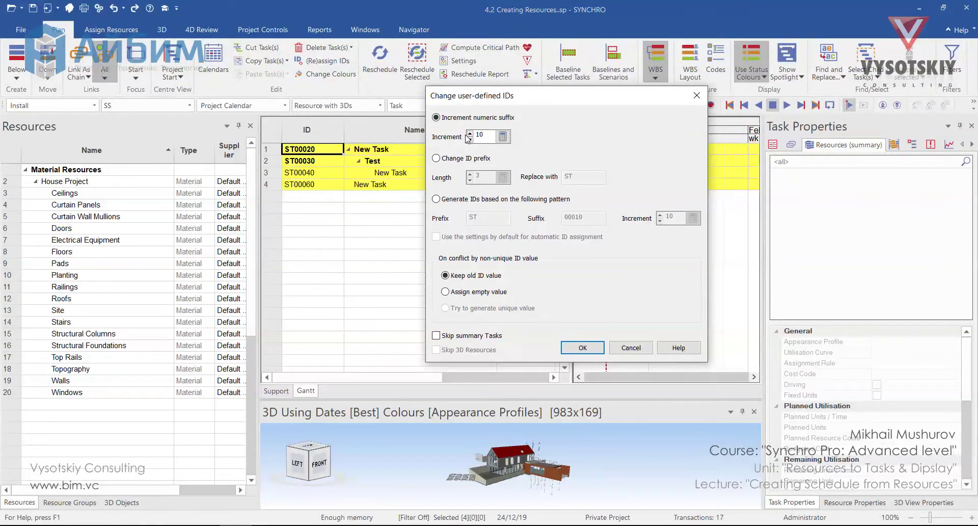
{"action": "left_click", "coordinate": [464, 158]}
{"action": "left_click", "coordinate": [476, 199]}
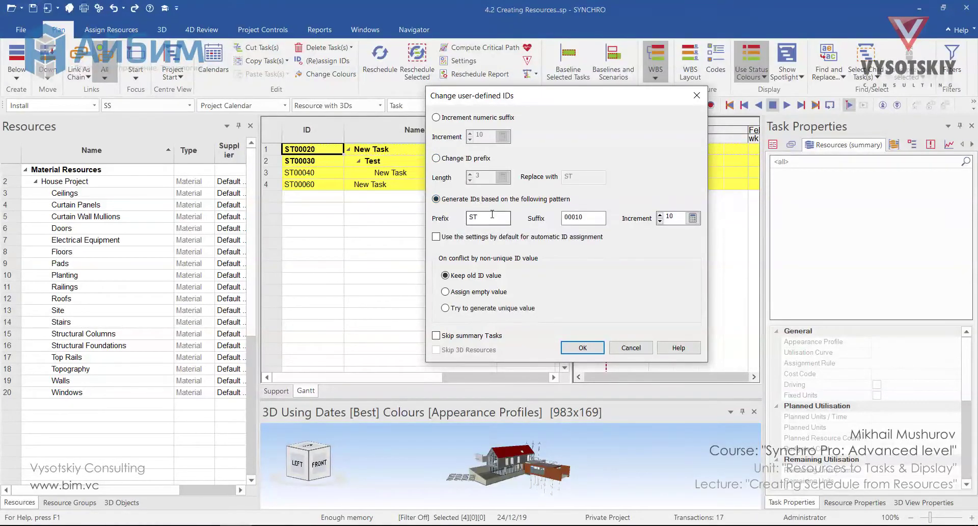
{"action": "double_click", "coordinate": [492, 216]}
{"action": "type", "text": "TST"}
{"action": "left_click", "coordinate": [591, 219]}
{"action": "type", "text": "5"}
{"action": "left_click", "coordinate": [585, 347]}
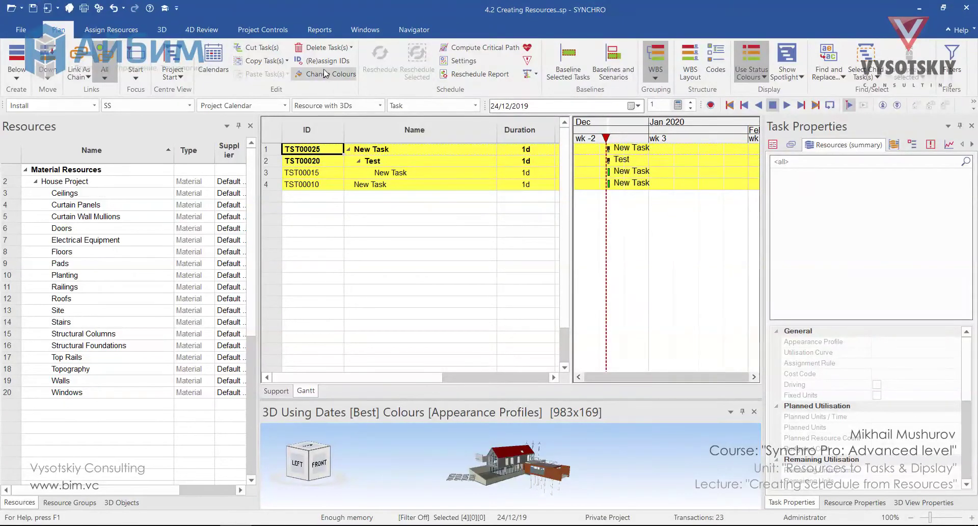
Change the task ID prefix from TST back to ST.
{"action": "left_click", "coordinate": [327, 61]}
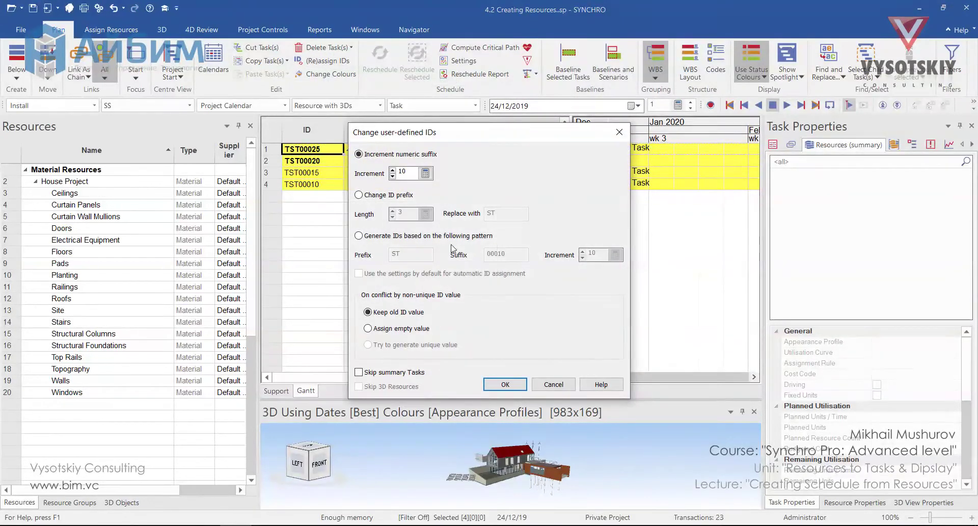
{"action": "left_click", "coordinate": [365, 196]}
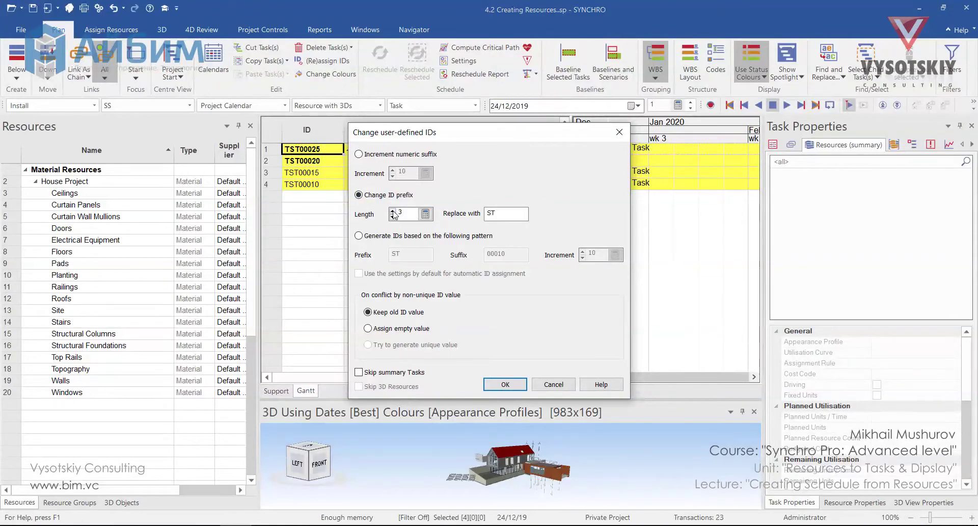
{"action": "key", "text": "Tab"}
{"action": "left_click", "coordinate": [518, 386]}
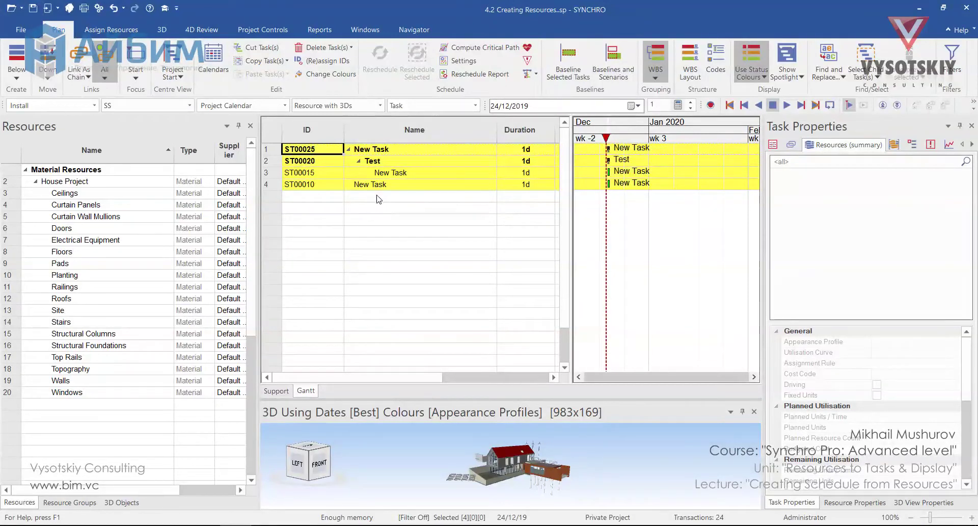
Select all four tasks with Ctrl+A and delete them, confirming the deletion.
{"action": "left_click", "coordinate": [348, 207]}
{"action": "key", "text": "ctrl+a"}
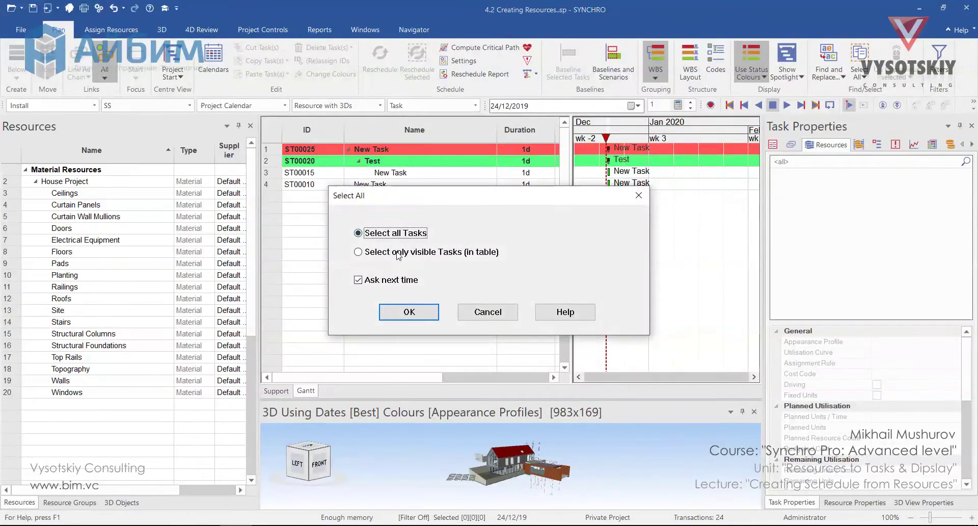
{"action": "left_click", "coordinate": [421, 313]}
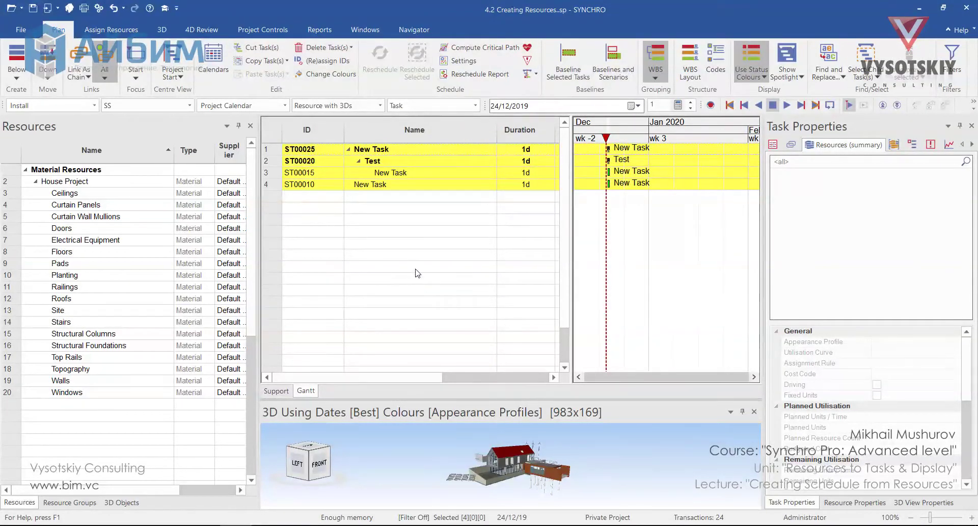
{"action": "key", "text": "Delete"}
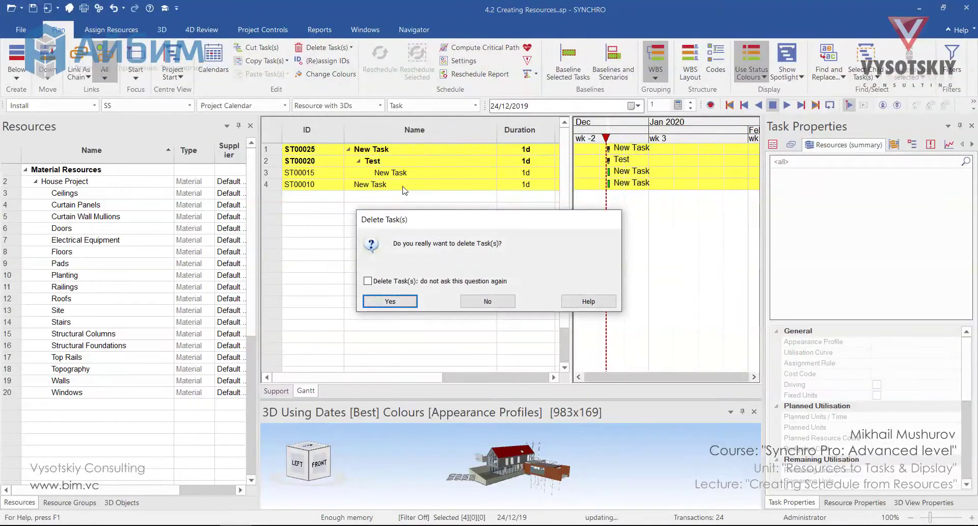
{"action": "left_click", "coordinate": [390, 301]}
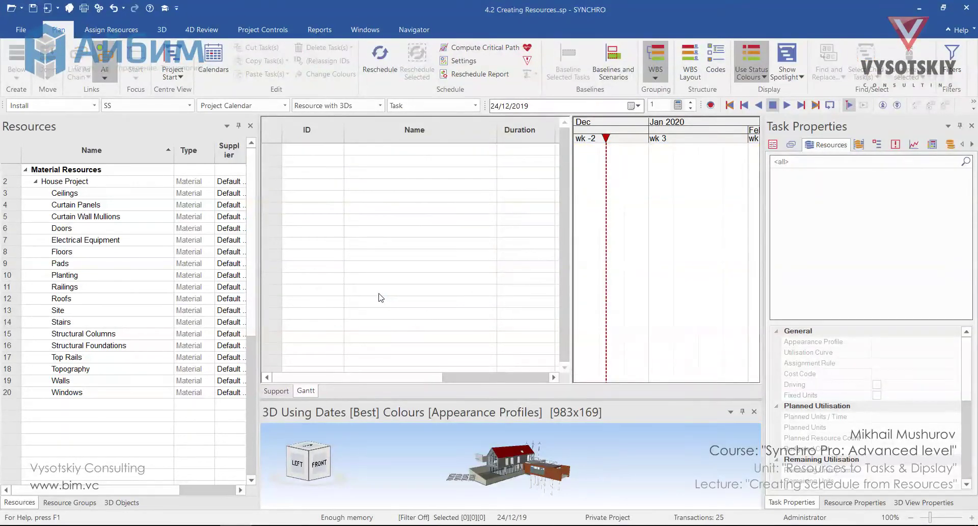
In the 3D Objects panel, make Topography and Planting visible in the 3D view.
{"action": "left_click", "coordinate": [122, 502]}
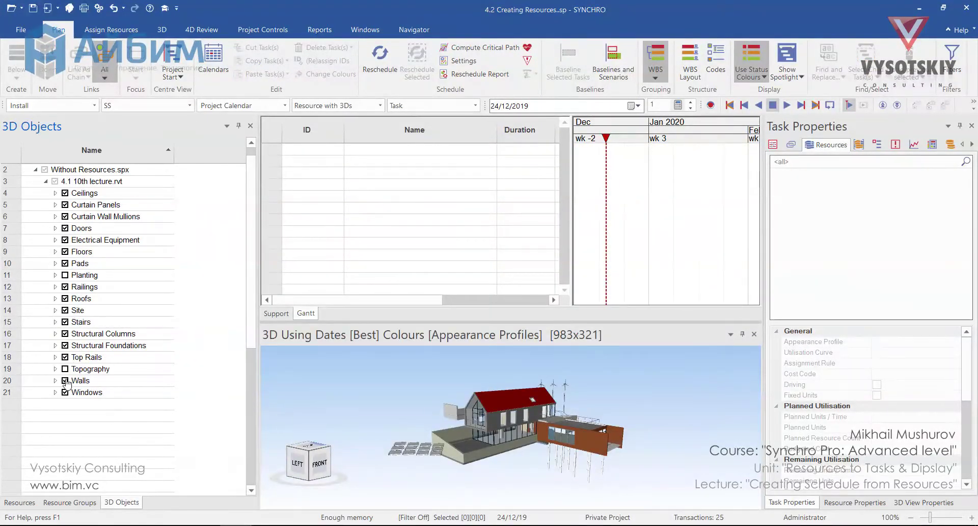
{"action": "left_click", "coordinate": [66, 368]}
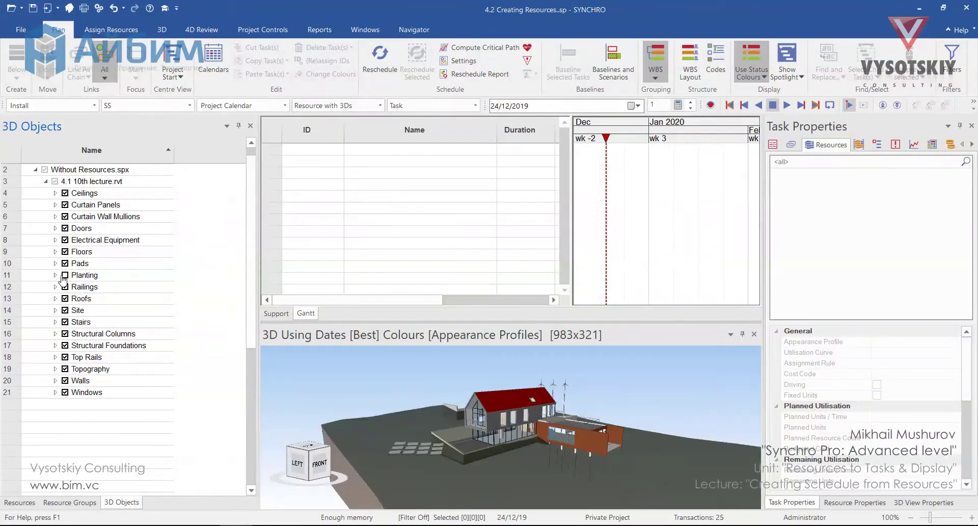
{"action": "left_click", "coordinate": [64, 275]}
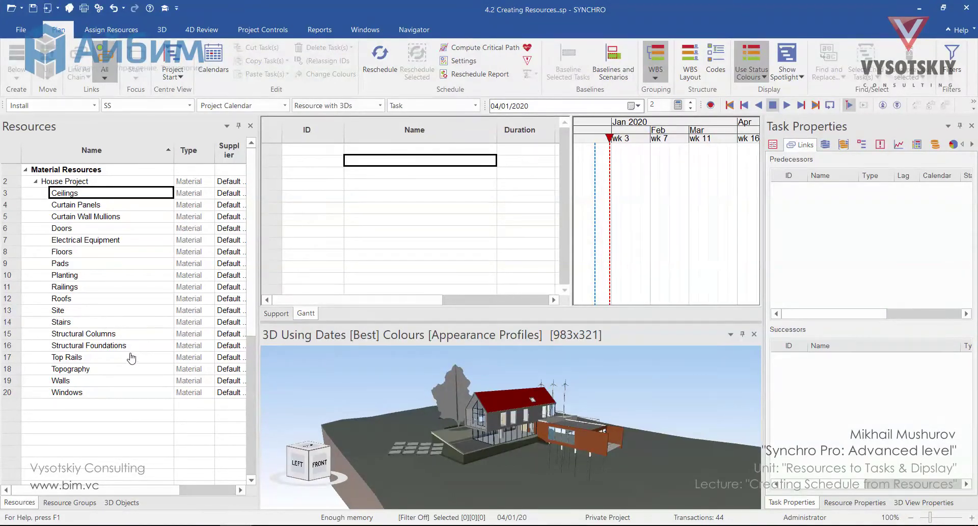
Select the Structural Foundations, Pads, Structural Columns, Floors, Walls, Roofs and Stairs resources.
{"action": "key", "text": "f"}
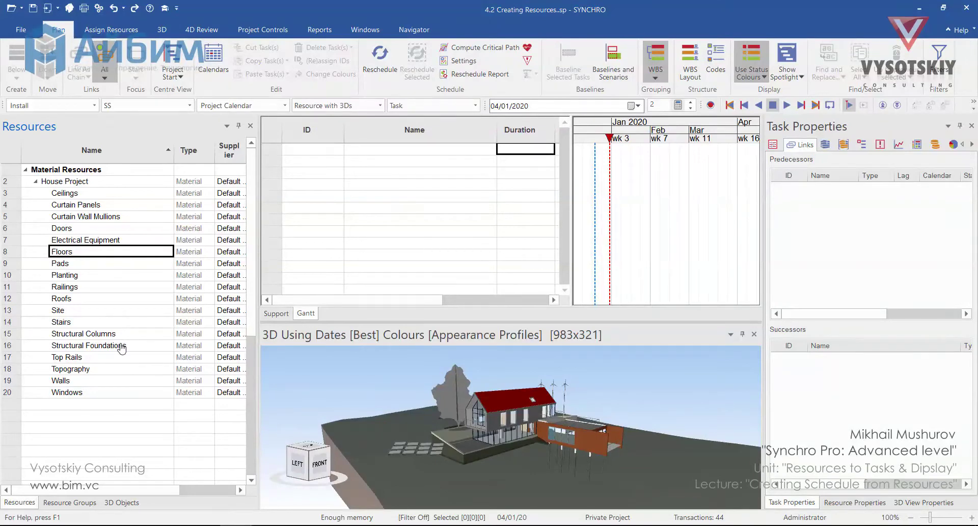
{"action": "left_click", "coordinate": [121, 346]}
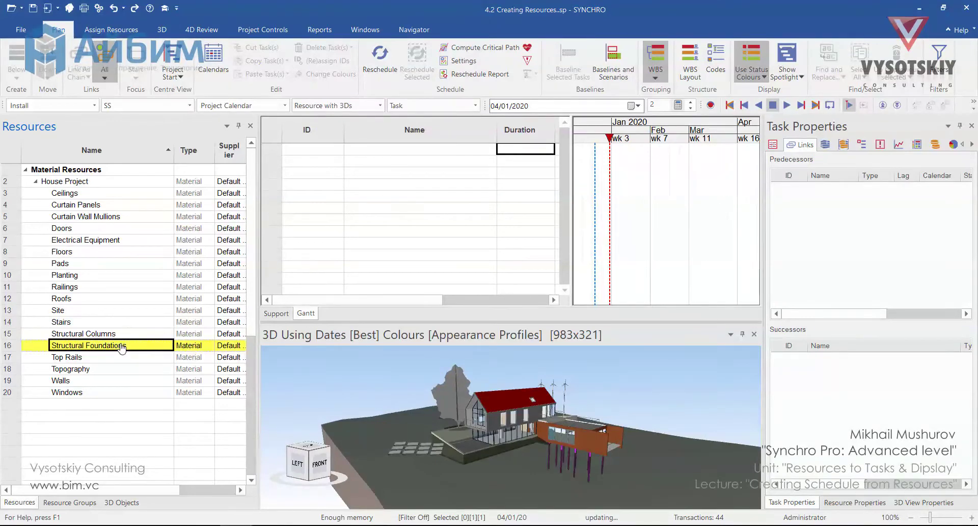
{"action": "left_click", "coordinate": [120, 264], "text": "ctrl"}
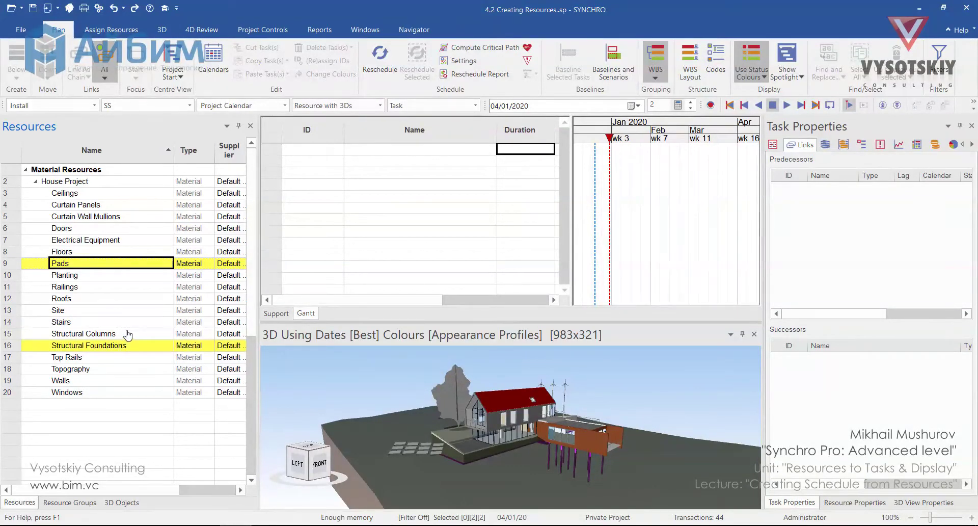
{"action": "left_click", "coordinate": [129, 332], "text": "ctrl"}
{"action": "left_click", "coordinate": [131, 252], "text": "ctrl"}
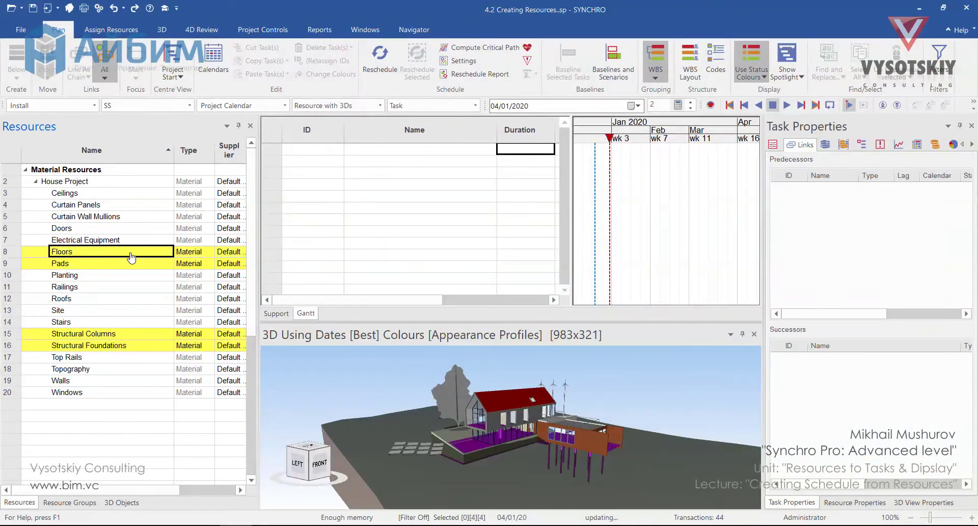
{"action": "left_click", "coordinate": [119, 385], "text": "ctrl"}
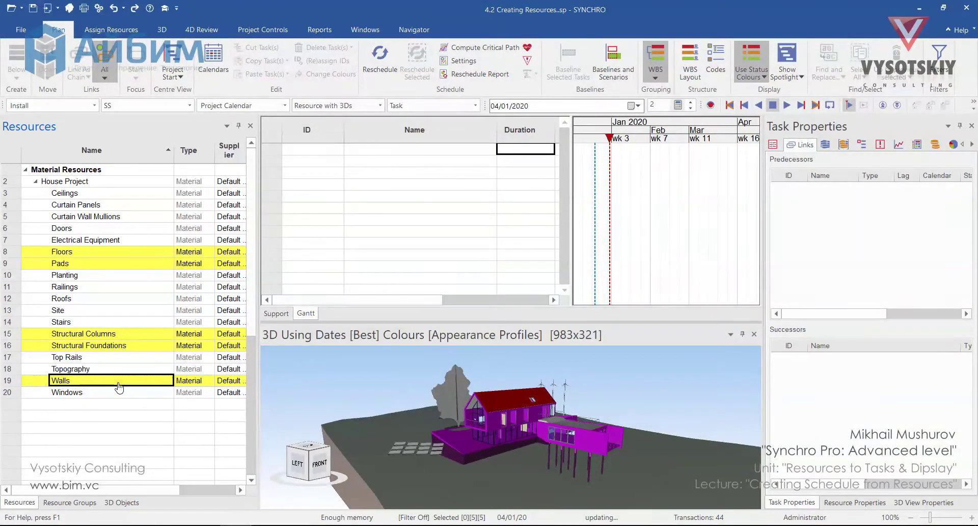
{"action": "left_click", "coordinate": [130, 299], "text": "ctrl"}
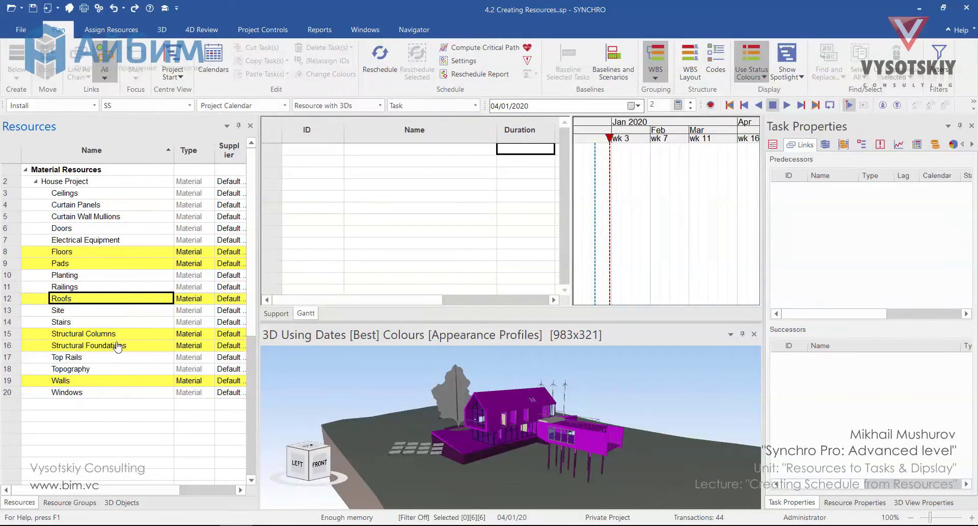
{"action": "left_click", "coordinate": [116, 323], "text": "ctrl"}
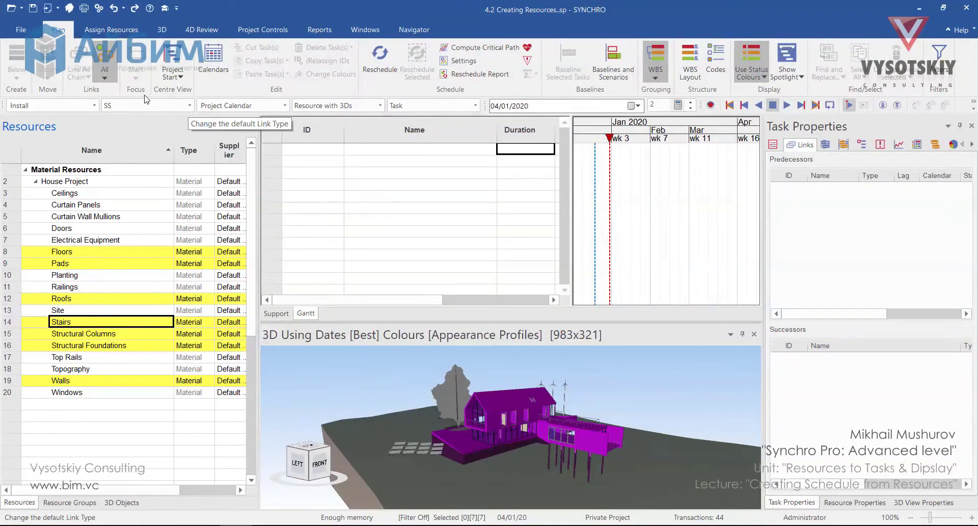
Set the default link type to FS and create tasks at root level from the selected resources.
{"action": "left_click", "coordinate": [190, 106]}
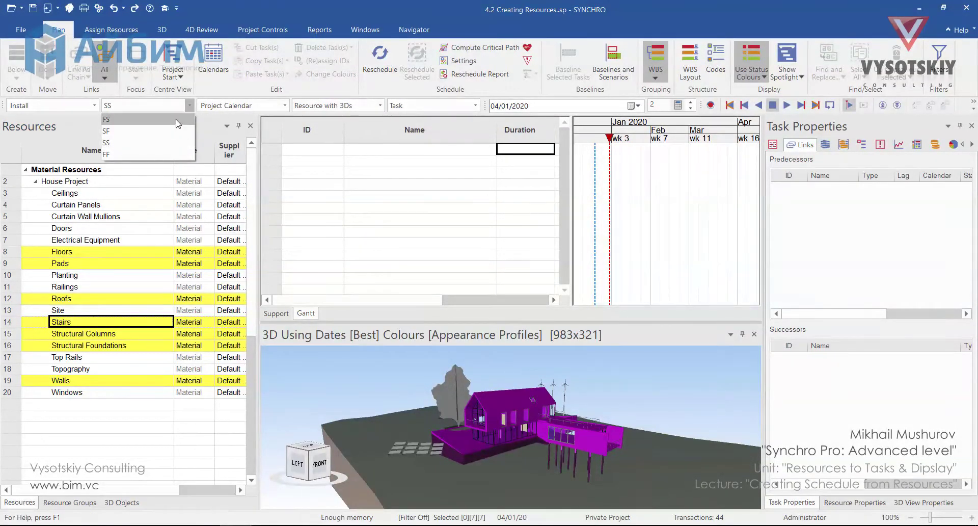
{"action": "left_click", "coordinate": [177, 120]}
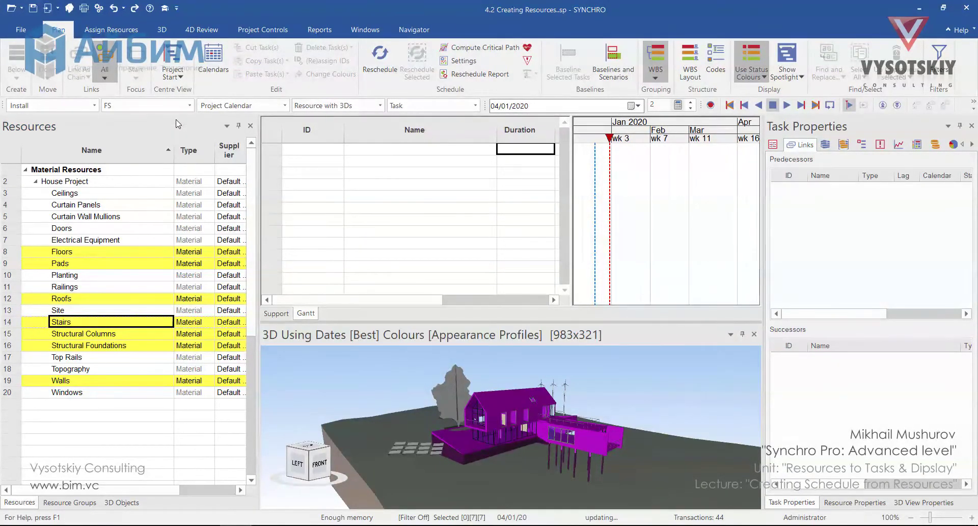
{"action": "right_click", "coordinate": [117, 255]}
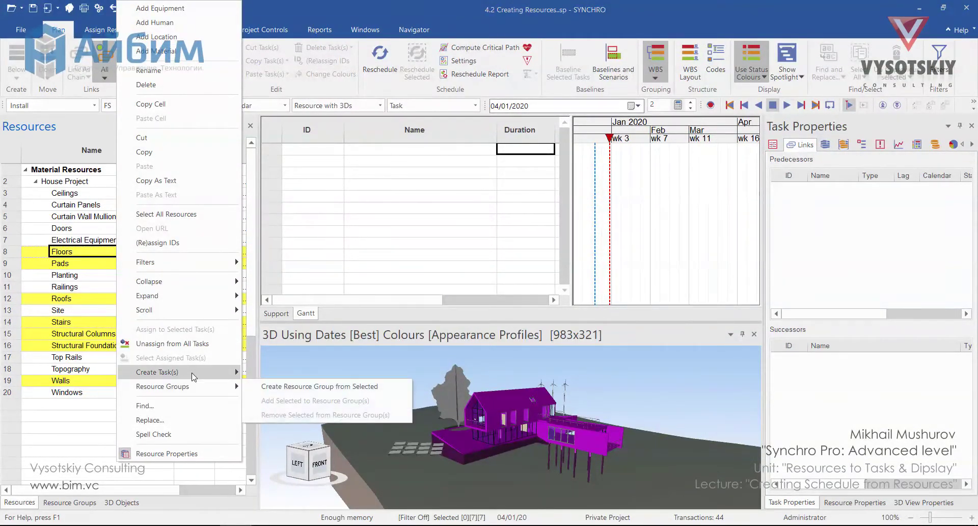
{"action": "mouse_move", "coordinate": [193, 375]}
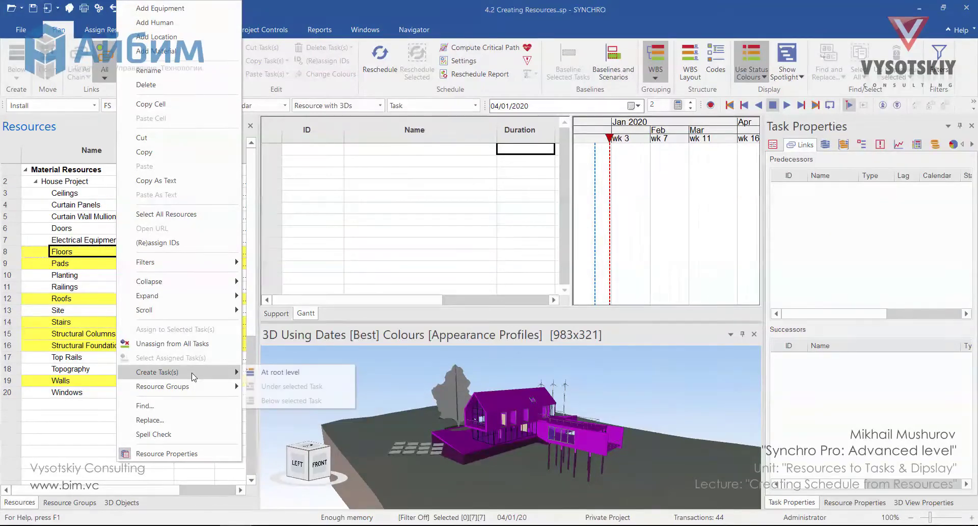
{"action": "left_click", "coordinate": [274, 376]}
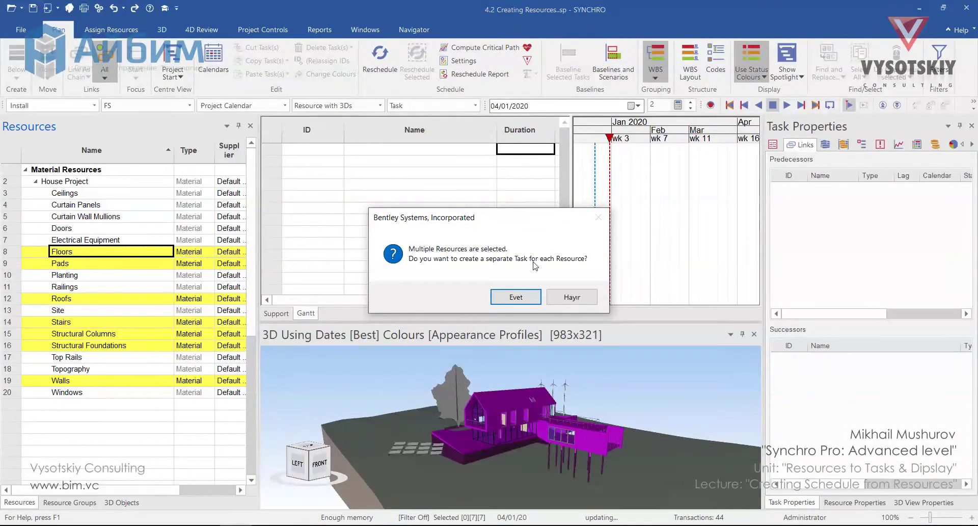
Create one task per resource and give all seven tasks a 15-day duration.
{"action": "left_click", "coordinate": [515, 296]}
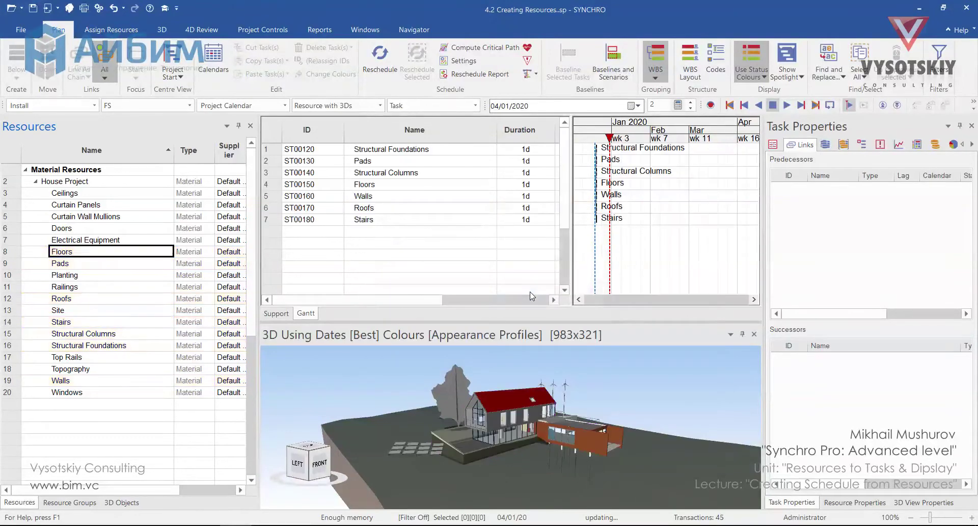
{"action": "left_click", "coordinate": [536, 153]}
{"action": "left_click", "coordinate": [541, 150]}
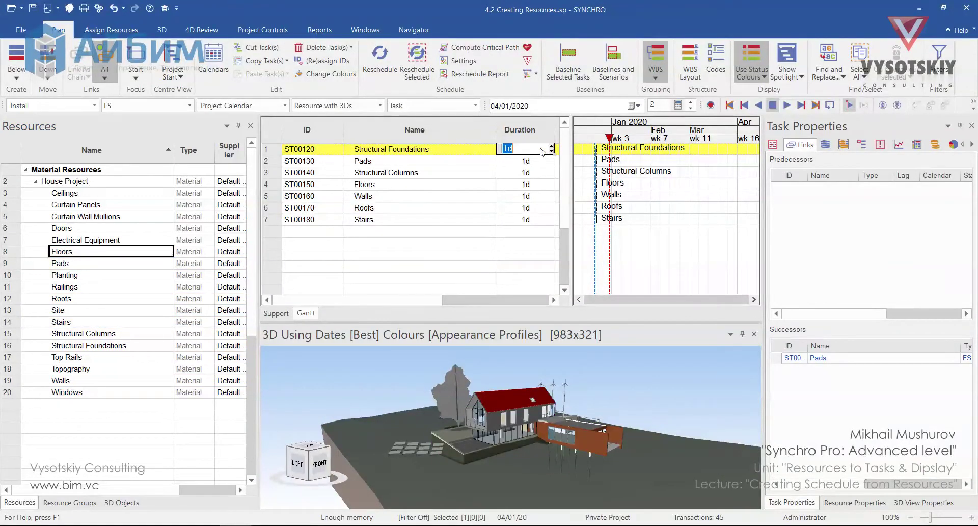
{"action": "type", "text": "15"}
{"action": "key", "text": "Return"}
{"action": "left_click", "coordinate": [524, 149]}
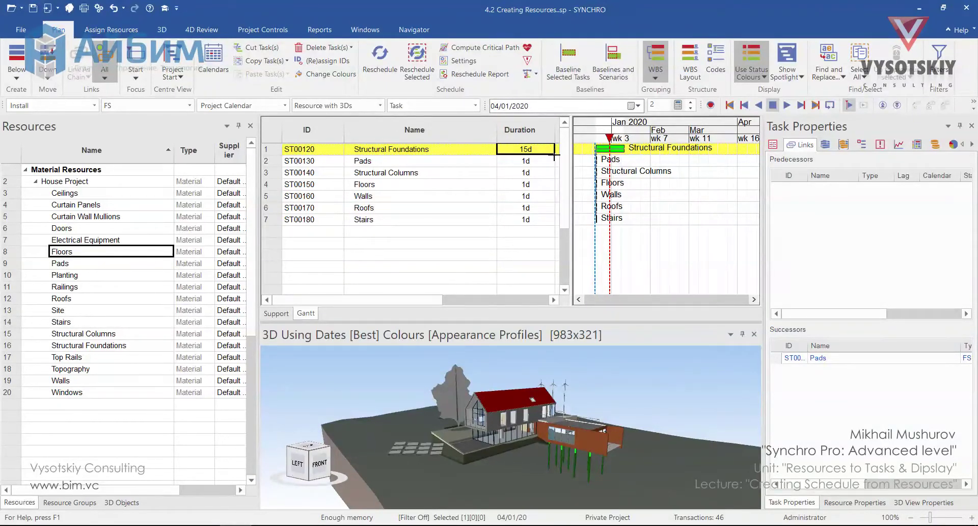
{"action": "left_click_drag", "start_coordinate": [554, 156], "coordinate": [563, 218]}
Reschedule the project and move the focus date forward through the schedule.
{"action": "left_click", "coordinate": [383, 66]}
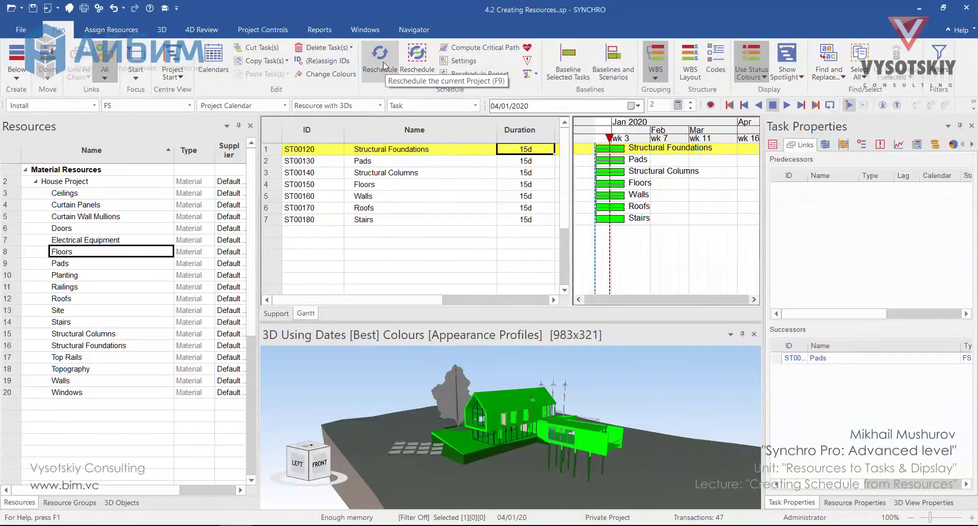
{"action": "left_click", "coordinate": [385, 65]}
{"action": "mouse_move", "coordinate": [610, 137]}
{"action": "left_mouse_down"}
{"action": "mouse_move", "coordinate": [631, 138]}
{"action": "mouse_move", "coordinate": [578, 140]}
{"action": "mouse_move", "coordinate": [732, 156]}
{"action": "mouse_move", "coordinate": [621, 151]}
{"action": "left_mouse_up"}
{"action": "scroll", "coordinate": [527, 417], "scroll_direction": "up", "scroll_amount": 3}
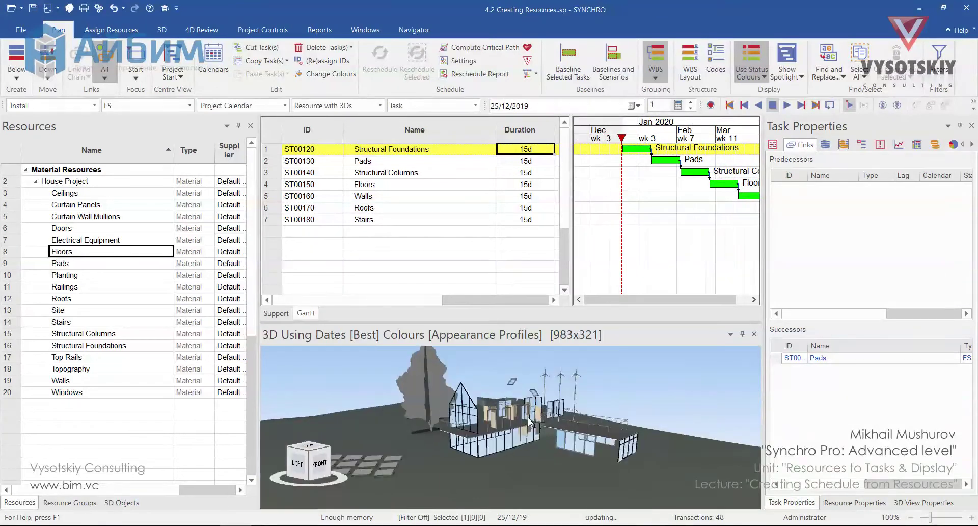
{"action": "left_click_drag", "start_coordinate": [528, 418], "coordinate": [494, 407]}
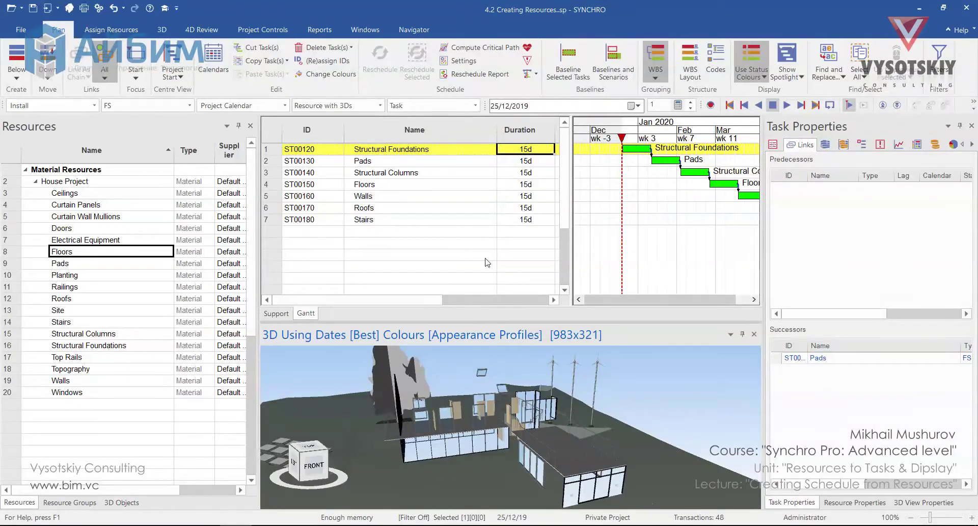
Select the Walls task plus the Doors and Windows resources, with SS as default link type.
{"action": "left_click", "coordinate": [410, 199]}
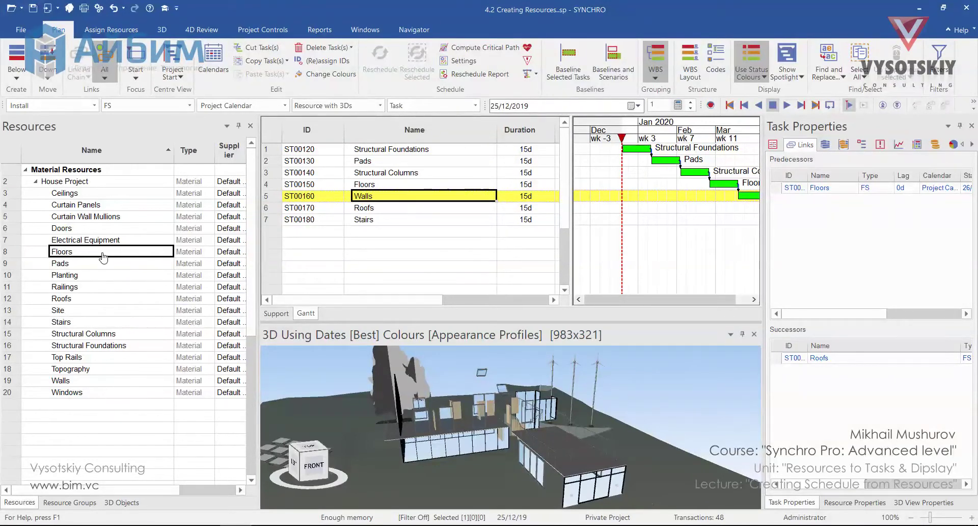
{"action": "left_click", "coordinate": [109, 229]}
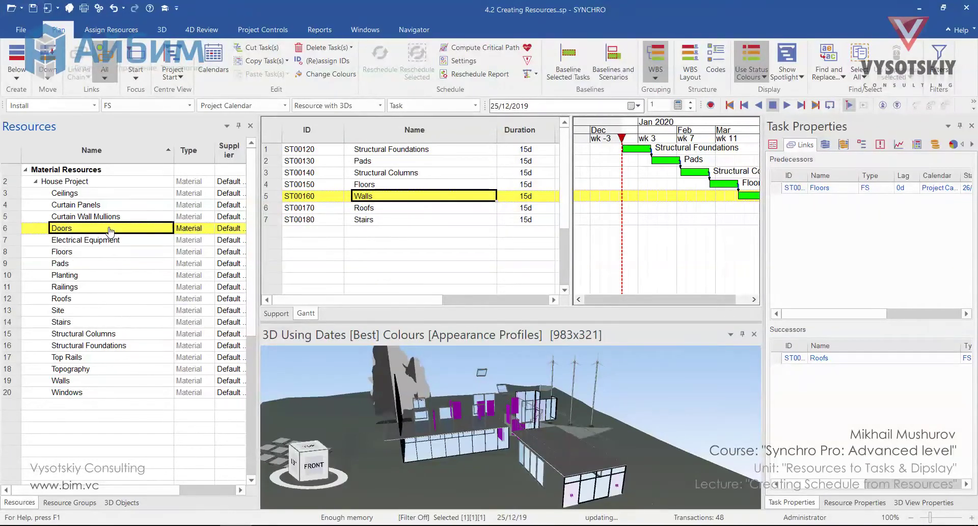
{"action": "left_click", "coordinate": [119, 392], "text": "ctrl"}
{"action": "left_click", "coordinate": [188, 105]}
{"action": "left_click", "coordinate": [156, 145]}
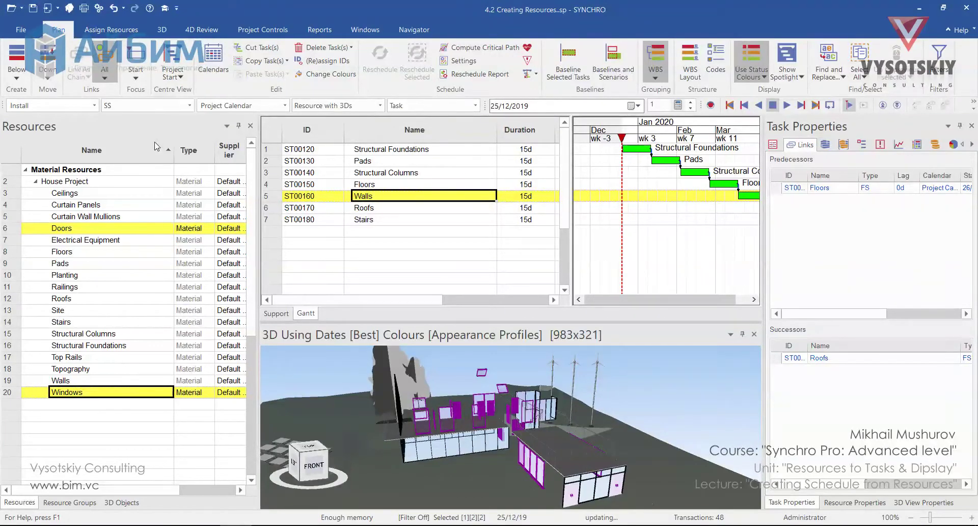
Create Doors and Windows tasks below the Walls task, one per resource.
{"action": "right_click", "coordinate": [131, 393]}
{"action": "mouse_move", "coordinate": [164, 377]}
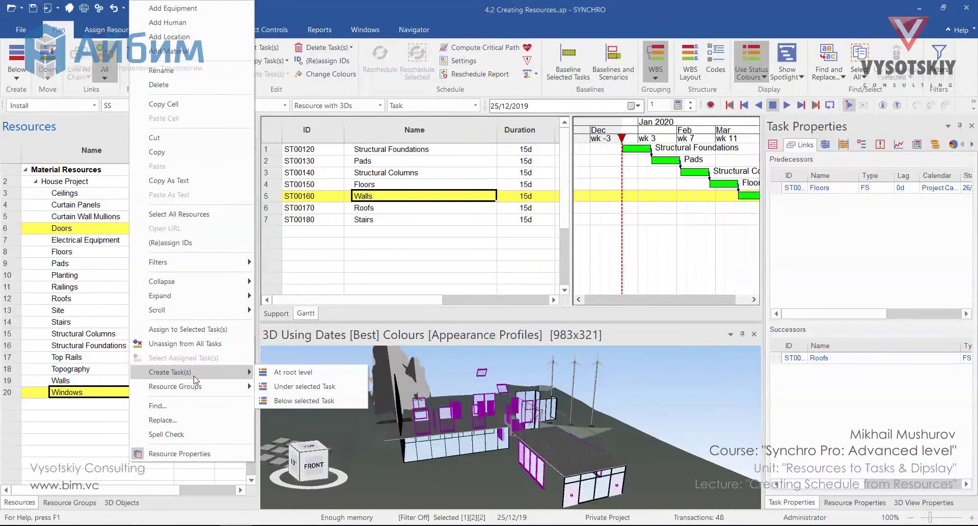
{"action": "left_click", "coordinate": [279, 400]}
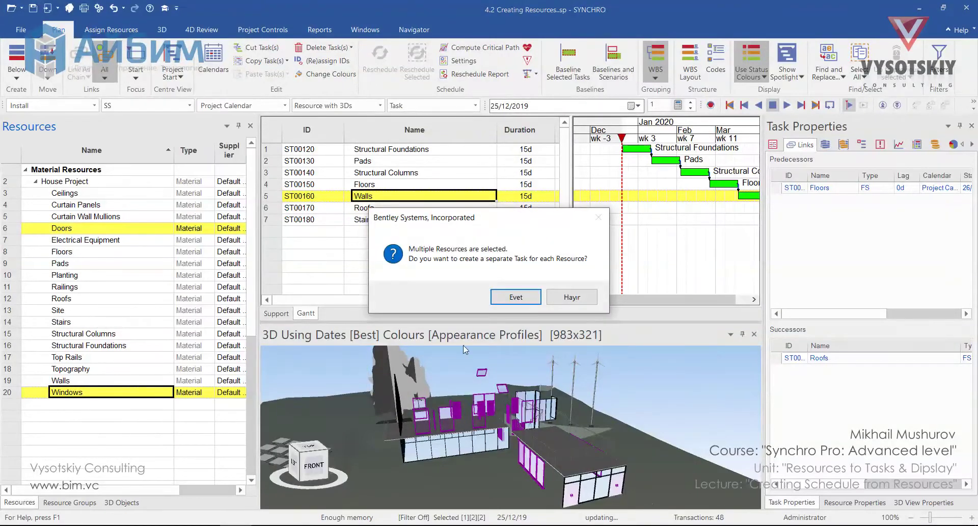
{"action": "left_click", "coordinate": [514, 297]}
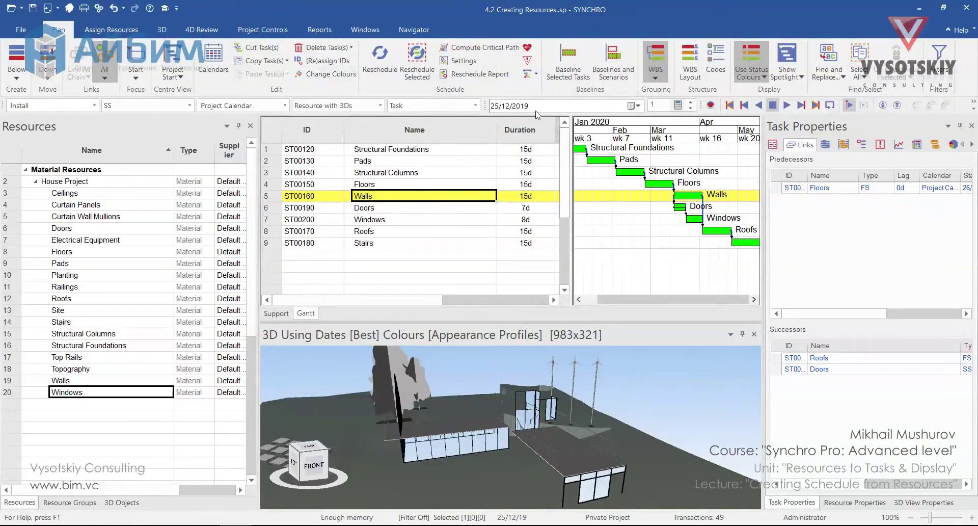
Change the Doors task's Walls link from SS to FS, reschedule, and move the focus date to late March.
{"action": "left_click", "coordinate": [386, 54]}
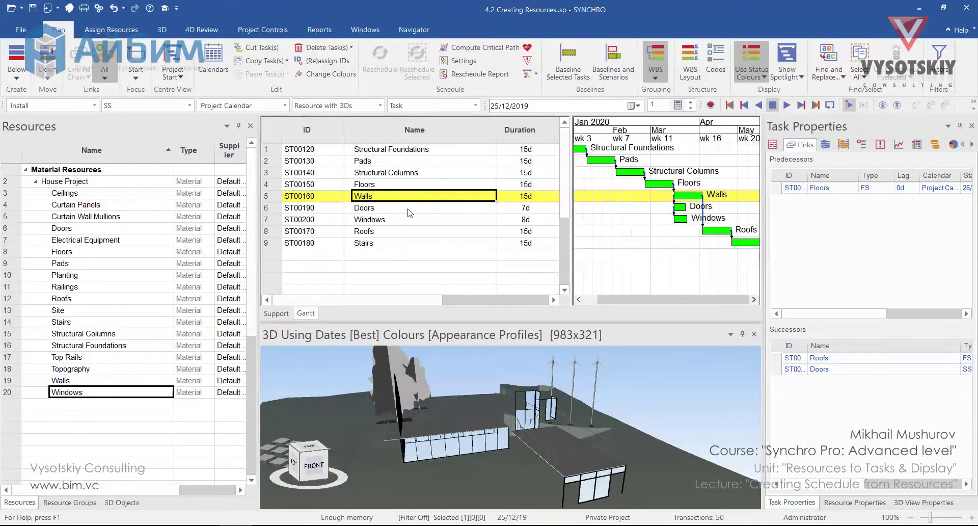
{"action": "left_click", "coordinate": [370, 210]}
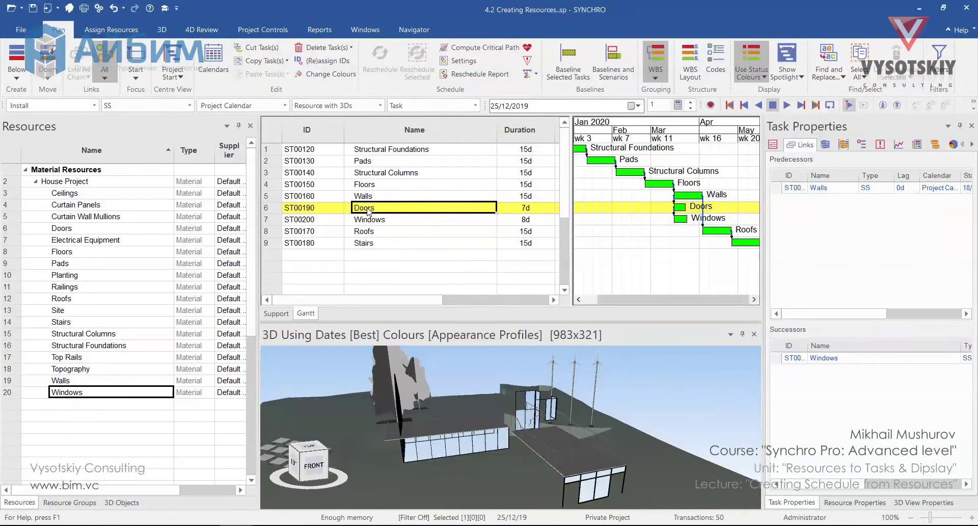
{"action": "left_click", "coordinate": [890, 186]}
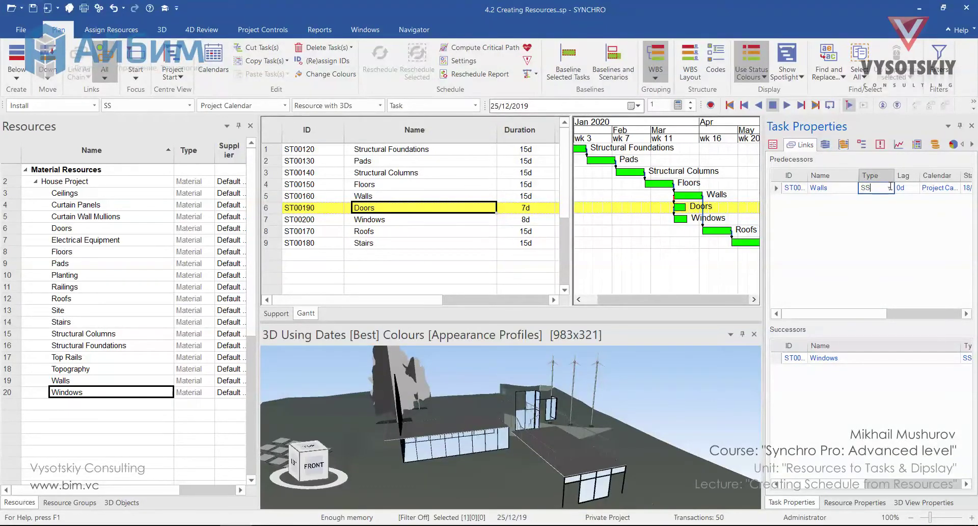
{"action": "left_click", "coordinate": [889, 187]}
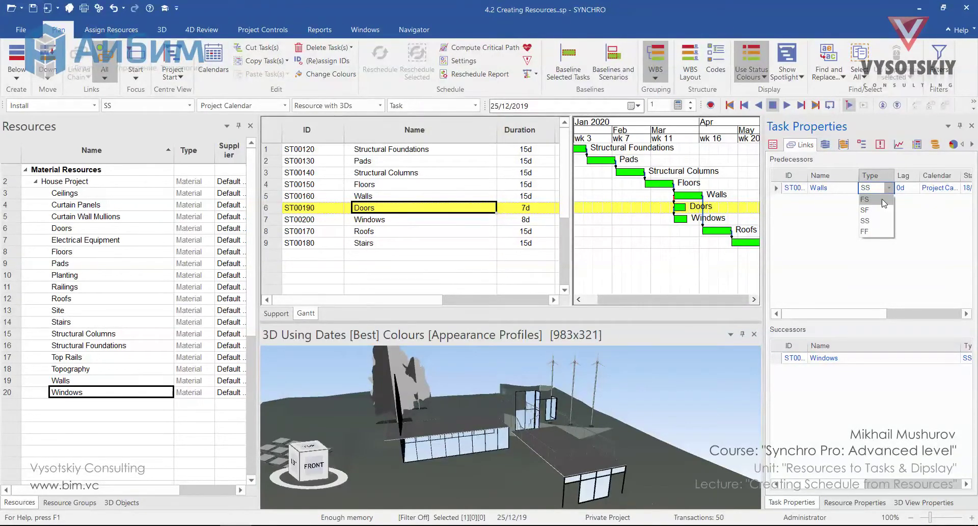
{"action": "left_click", "coordinate": [883, 201]}
{"action": "left_click", "coordinate": [884, 212]}
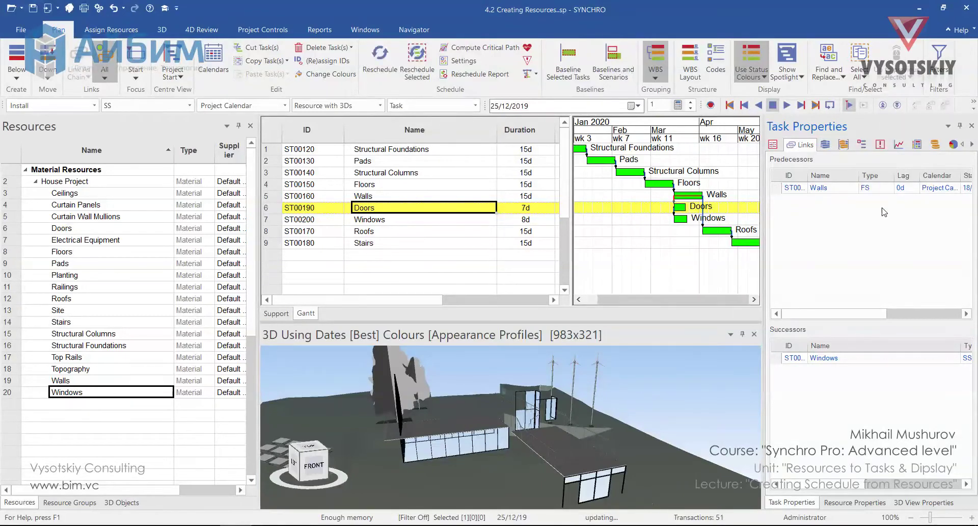
{"action": "left_click", "coordinate": [384, 62]}
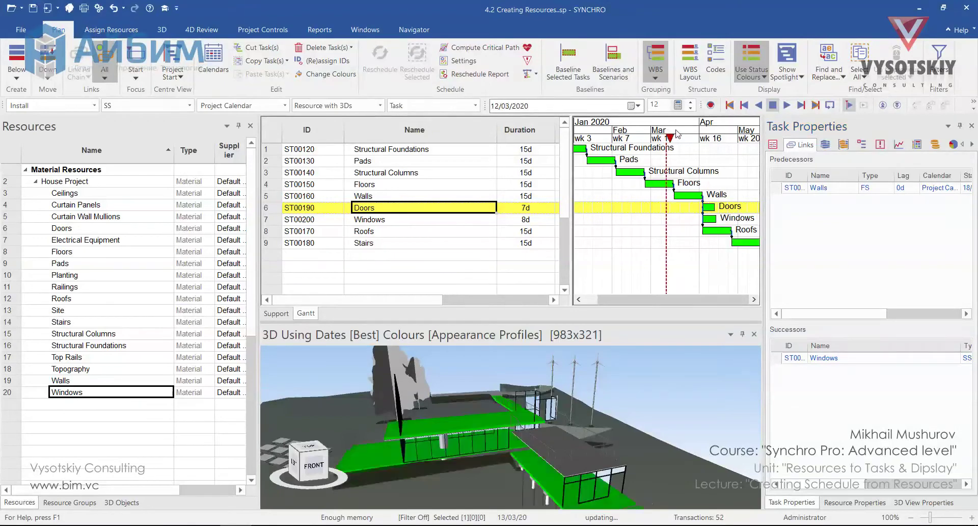
{"action": "mouse_move", "coordinate": [670, 130]}
{"action": "left_mouse_down"}
{"action": "mouse_move", "coordinate": [720, 129]}
{"action": "mouse_move", "coordinate": [227, 219]}
{"action": "left_mouse_up"}
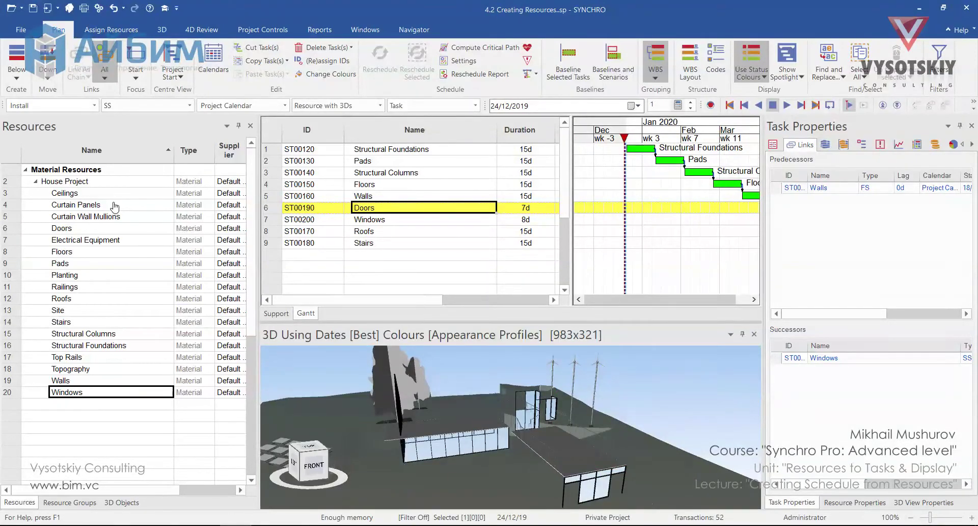
Create Curtain Panels, Curtain Wall Mullions and Electrical Equipment tasks below the Roofs task.
{"action": "left_click", "coordinate": [88, 205]}
{"action": "left_click", "coordinate": [92, 217], "text": "ctrl"}
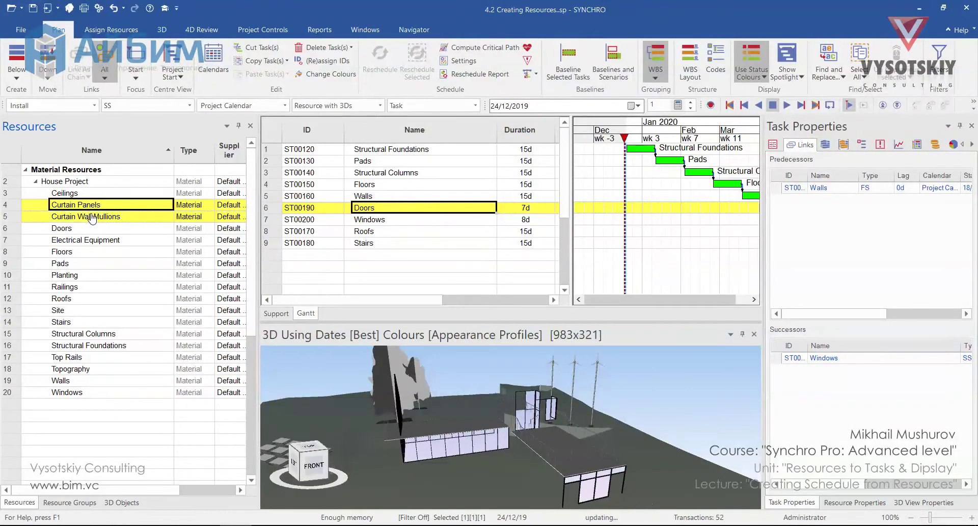
{"action": "left_click", "coordinate": [93, 240], "text": "ctrl"}
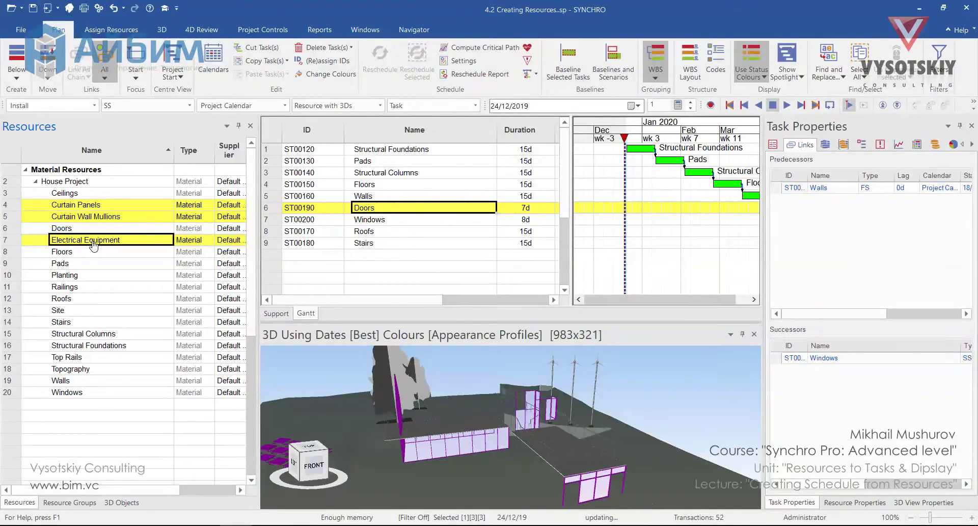
{"action": "left_click", "coordinate": [390, 208]}
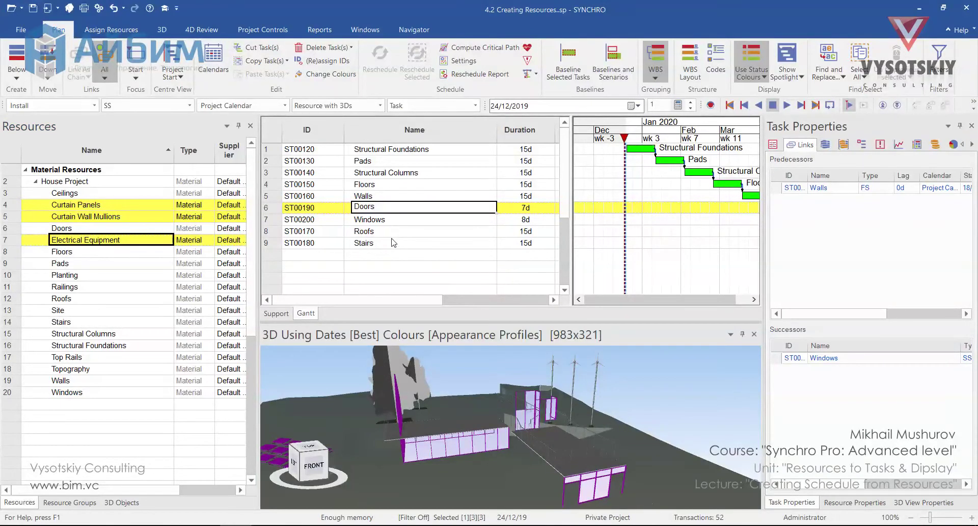
{"action": "left_click", "coordinate": [395, 232]}
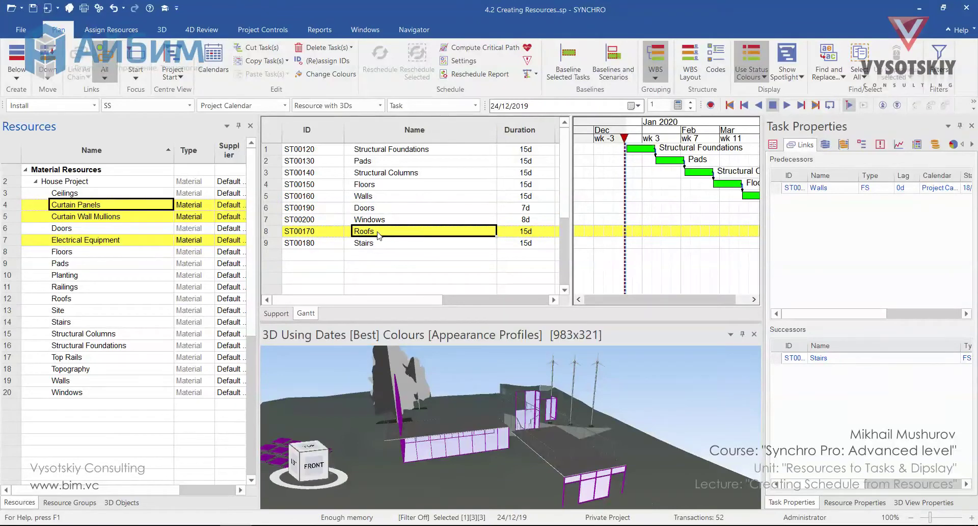
{"action": "right_click", "coordinate": [145, 206]}
{"action": "mouse_move", "coordinate": [237, 371]}
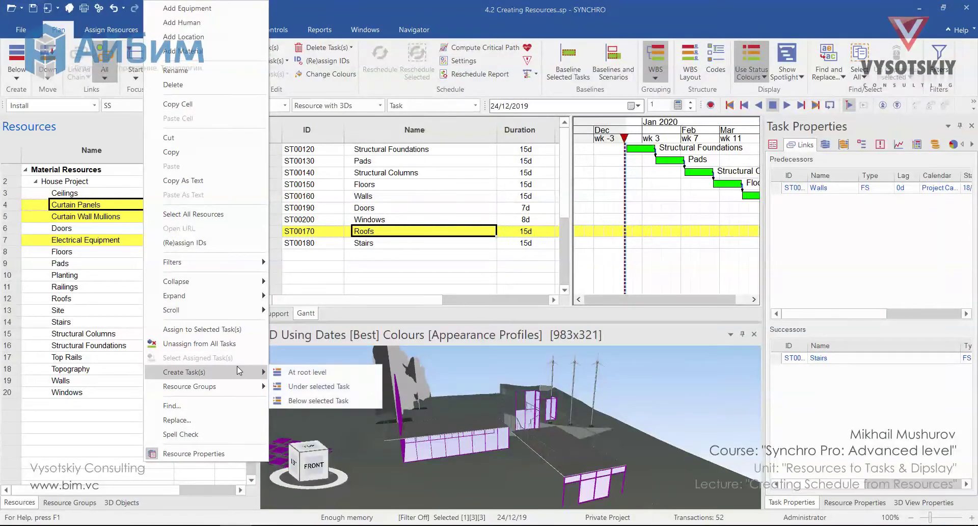
{"action": "left_click", "coordinate": [326, 400]}
{"action": "left_click_drag", "start_coordinate": [420, 302], "coordinate": [445, 302]}
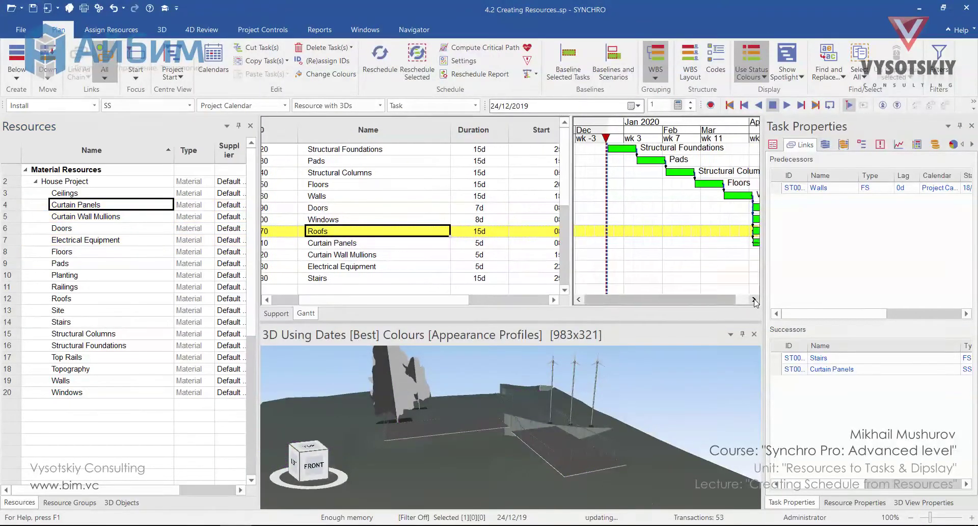
Set Curtain Panels' Roofs link to finish-to-start and reschedule the project.
{"action": "left_click", "coordinate": [316, 243]}
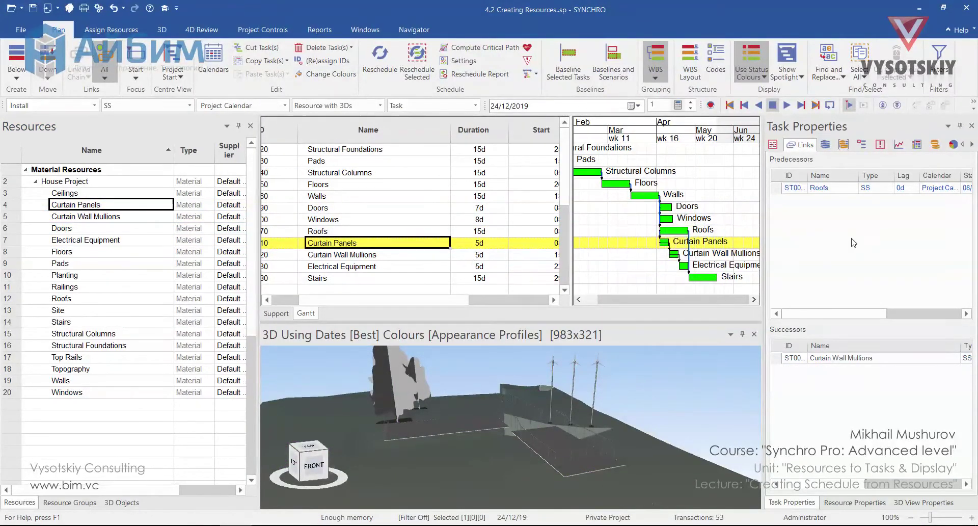
{"action": "left_click", "coordinate": [879, 187]}
{"action": "left_click", "coordinate": [889, 187]}
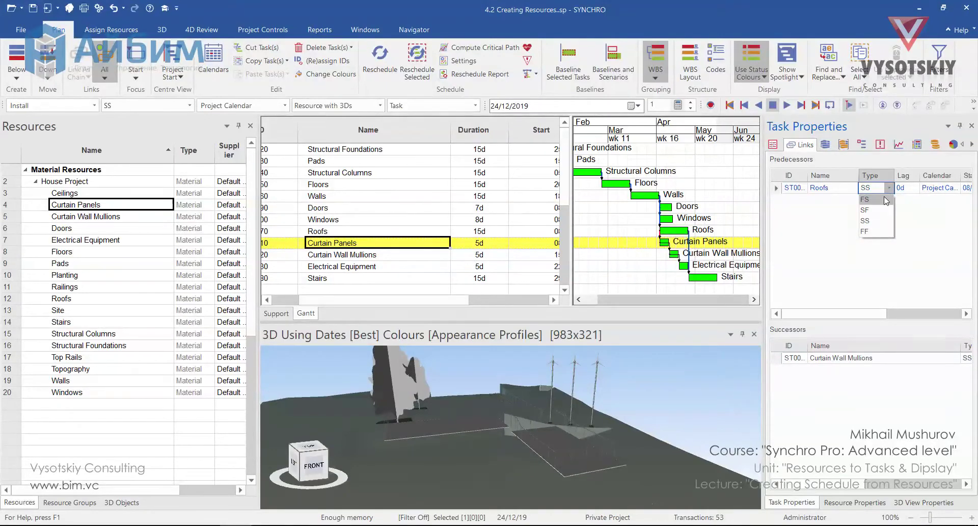
{"action": "left_click", "coordinate": [884, 197]}
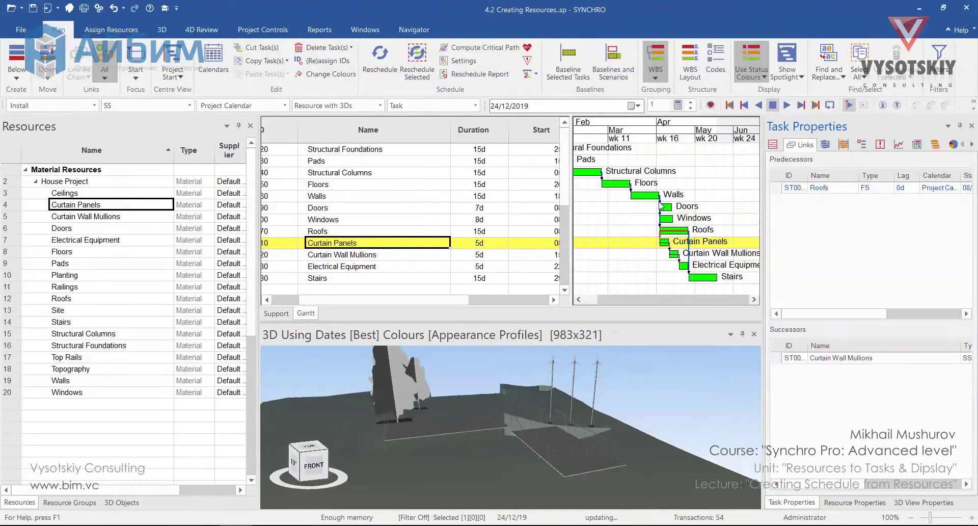
{"action": "left_click", "coordinate": [379, 59]}
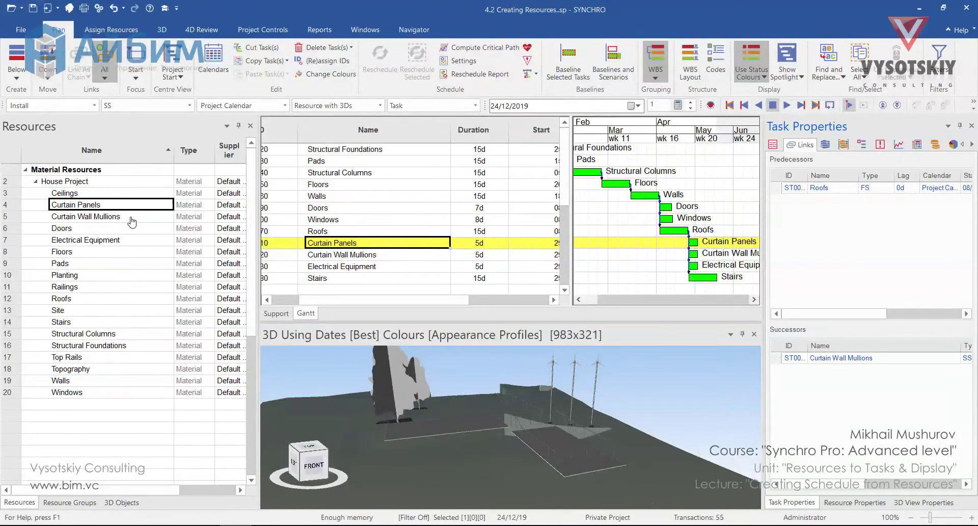
Select all tasks' assigned resources, then invert to select the still-unassigned resources.
{"action": "left_click", "coordinate": [380, 230]}
{"action": "key", "text": "ctrl+a"}
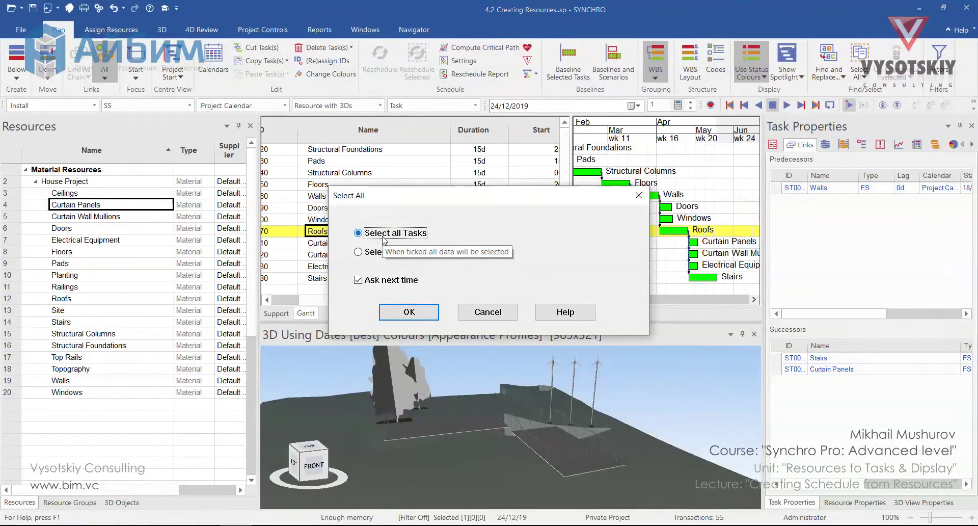
{"action": "left_click", "coordinate": [425, 312]}
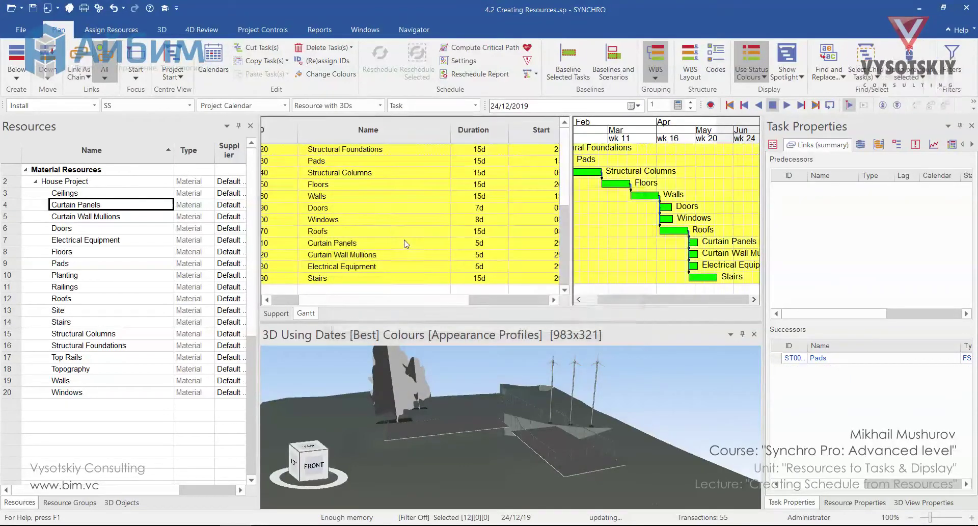
{"action": "right_click", "coordinate": [384, 220]}
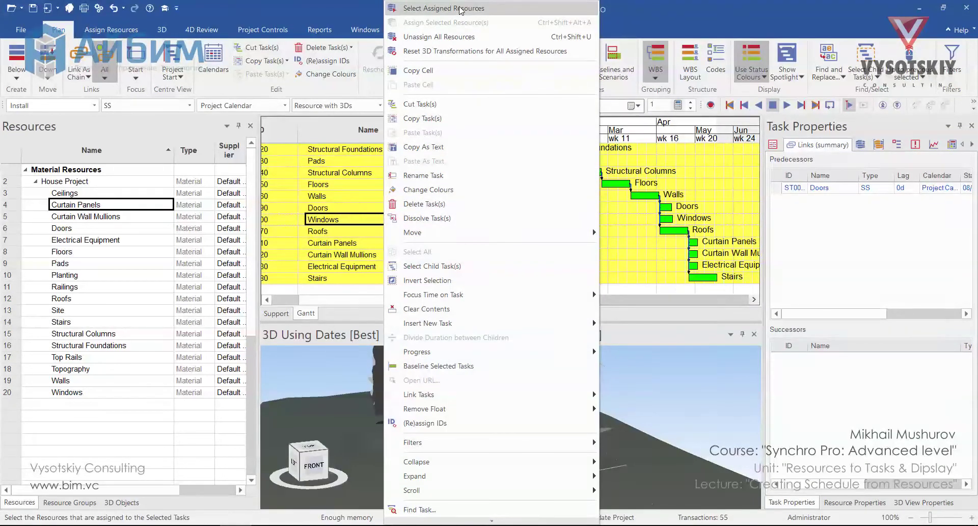
{"action": "left_click", "coordinate": [444, 8]}
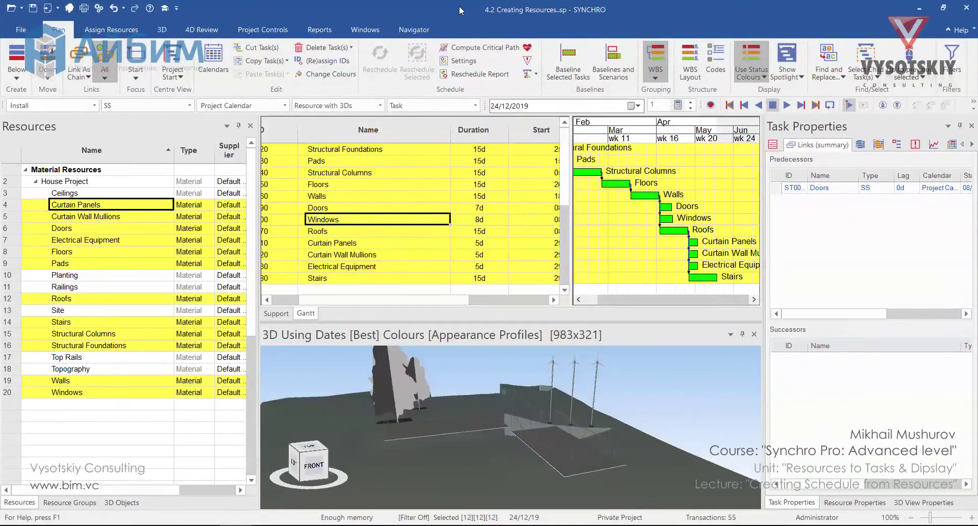
{"action": "left_click", "coordinate": [112, 29]}
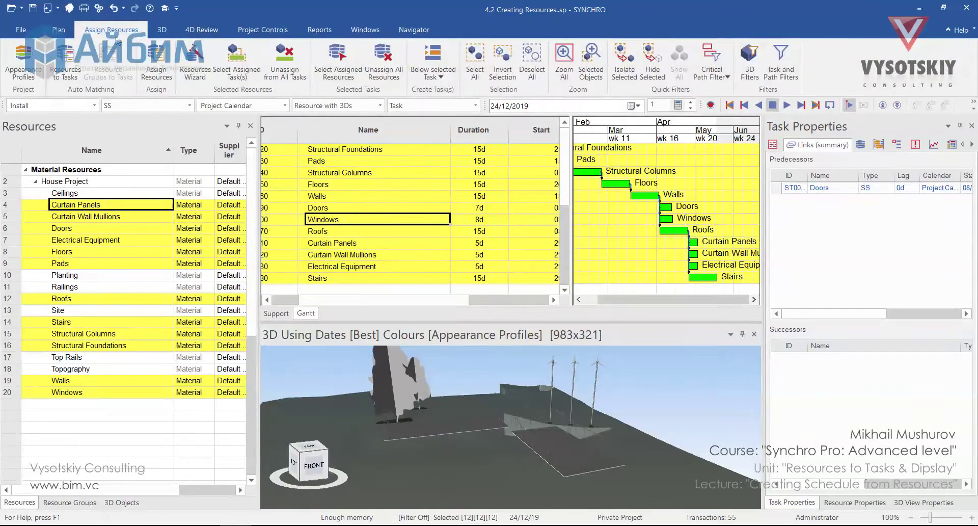
{"action": "left_click", "coordinate": [503, 75]}
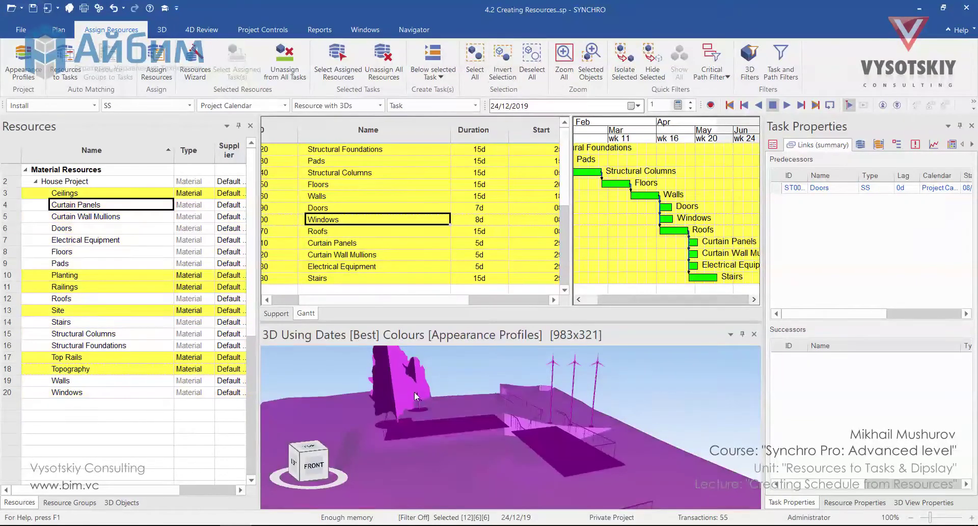
Drop Topography from the selection and create tasks for the remaining resources below Stairs.
{"action": "left_click", "coordinate": [357, 266]}
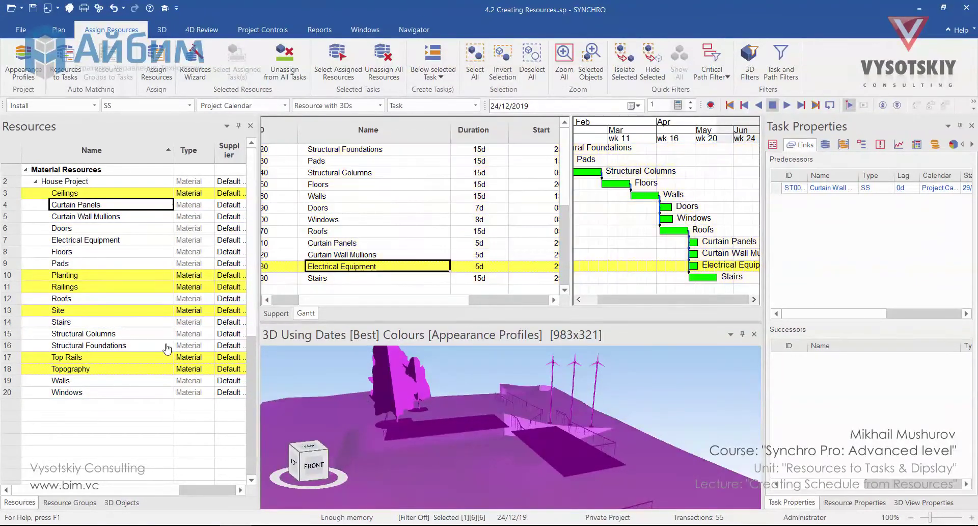
{"action": "left_click", "coordinate": [118, 371], "text": "ctrl"}
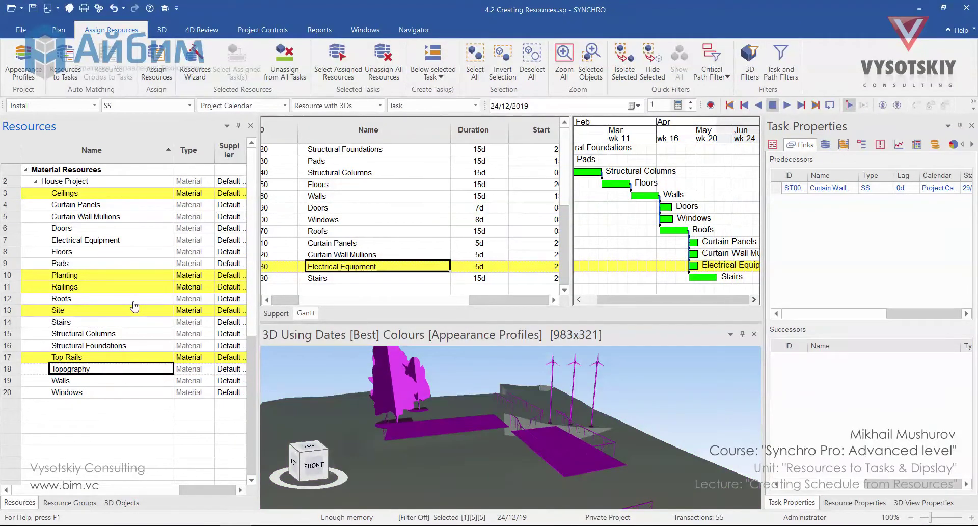
{"action": "left_click", "coordinate": [345, 280]}
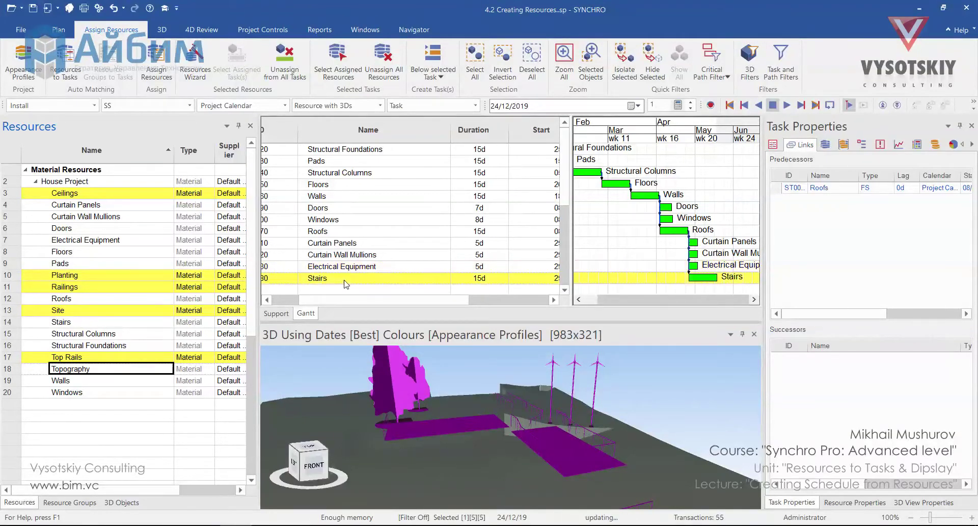
{"action": "right_click", "coordinate": [143, 357]}
{"action": "mouse_move", "coordinate": [229, 383]}
{"action": "left_click", "coordinate": [319, 401]}
Confirm the multi-resource task creation, then open the 4D Review playback Speed list to choose Week.
{"action": "left_click", "coordinate": [632, 291]}
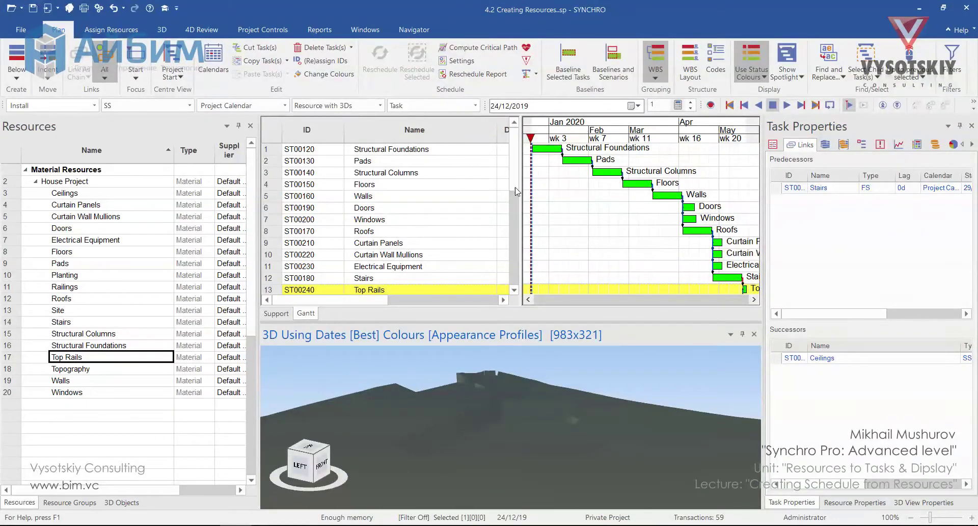
{"action": "left_click", "coordinate": [205, 30]}
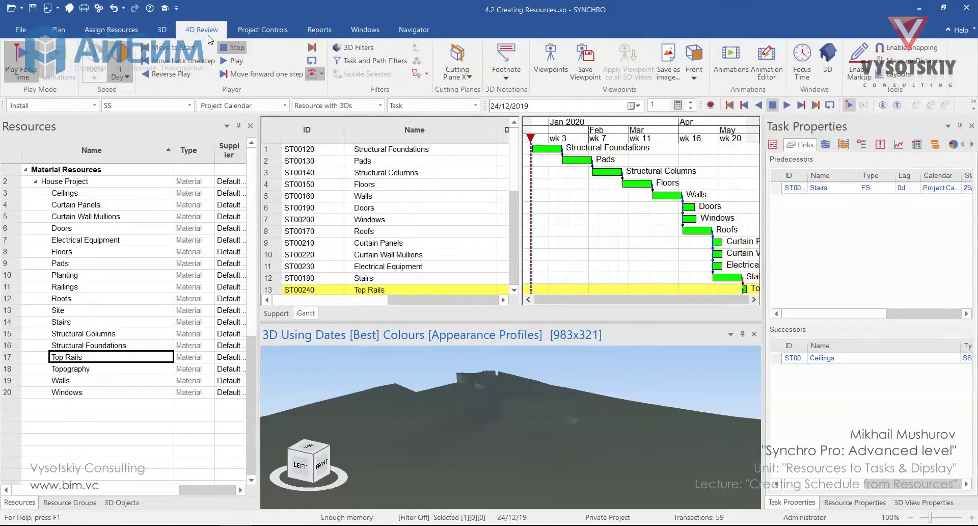
{"action": "left_click", "coordinate": [118, 77]}
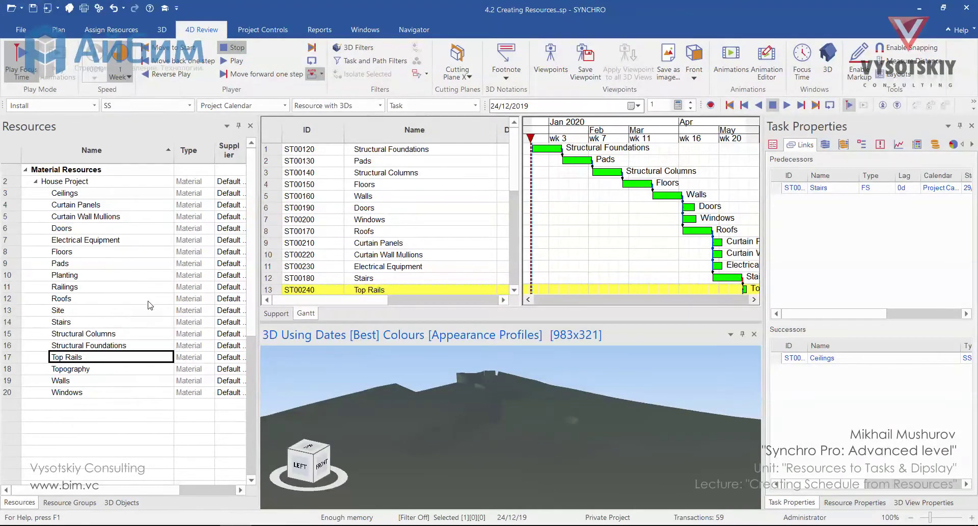